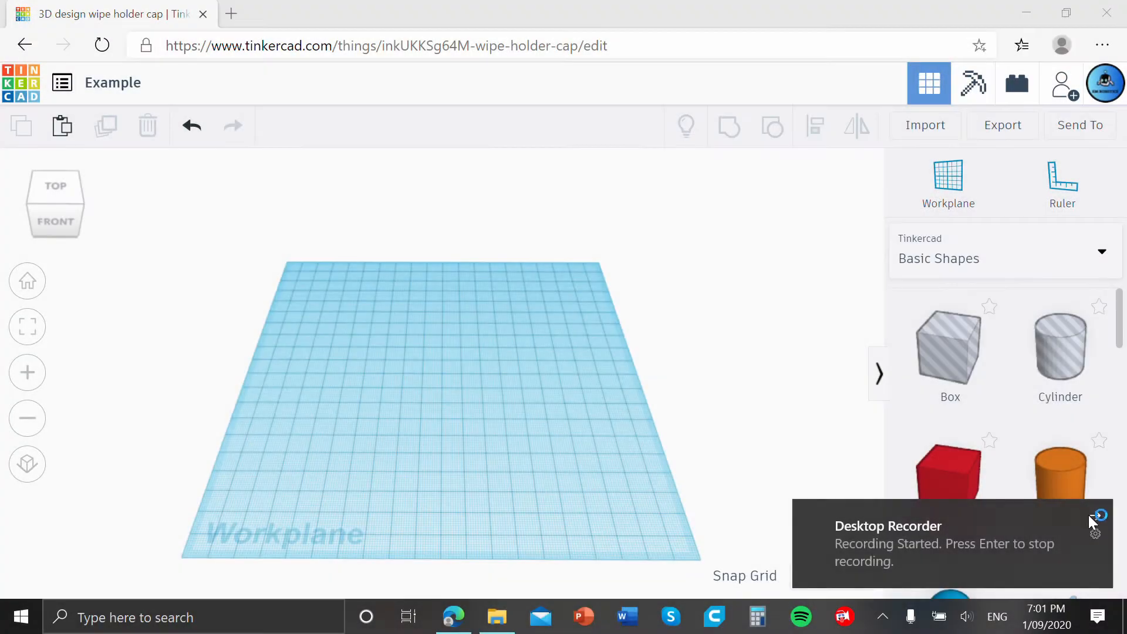
{"action": "left_click", "coordinate": [1095, 513]}
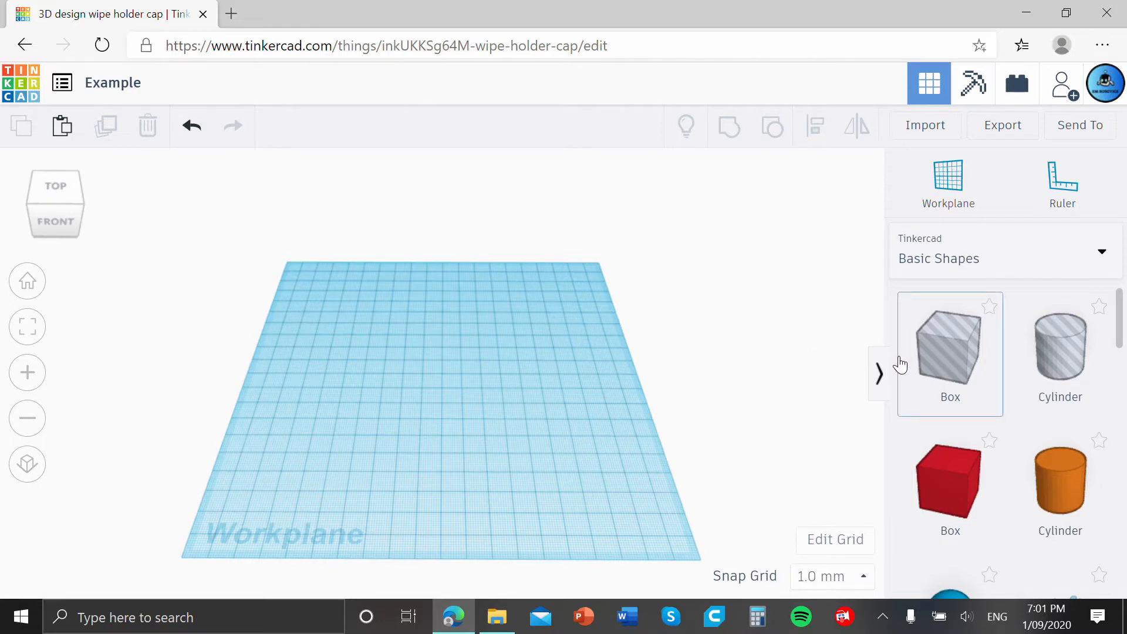
Orbit around the empty workplane to view it from several angles.
{"action": "right_click_drag", "start_coordinate": [763, 374], "coordinate": [758, 371]}
{"action": "right_click_drag", "start_coordinate": [498, 333], "coordinate": [451, 306]}
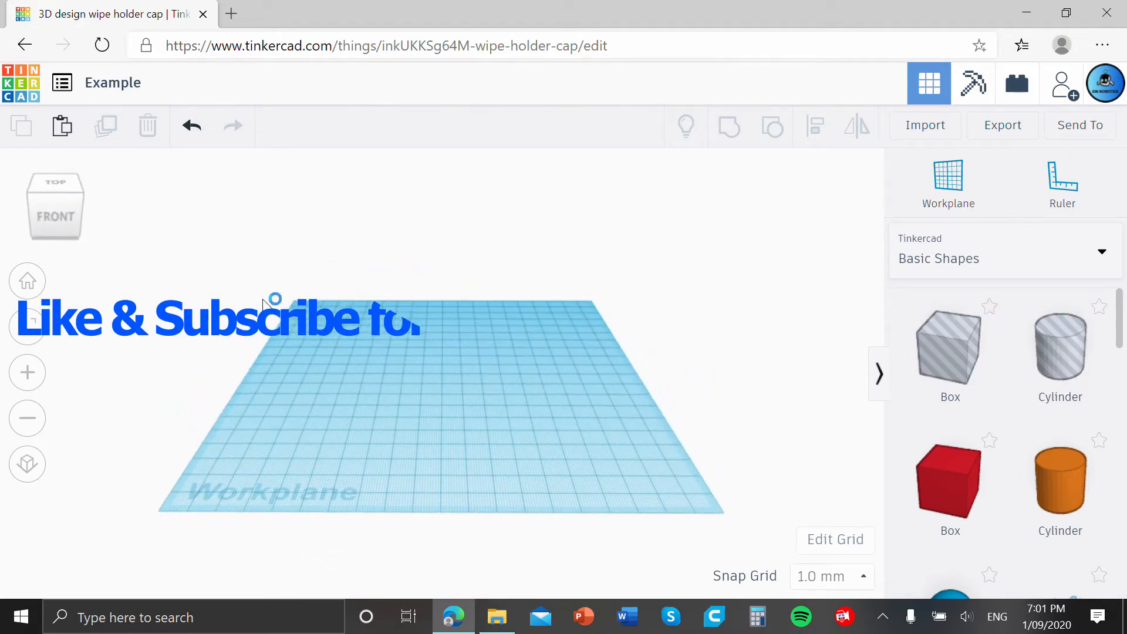
{"action": "right_click_drag", "start_coordinate": [191, 314], "coordinate": [285, 275]}
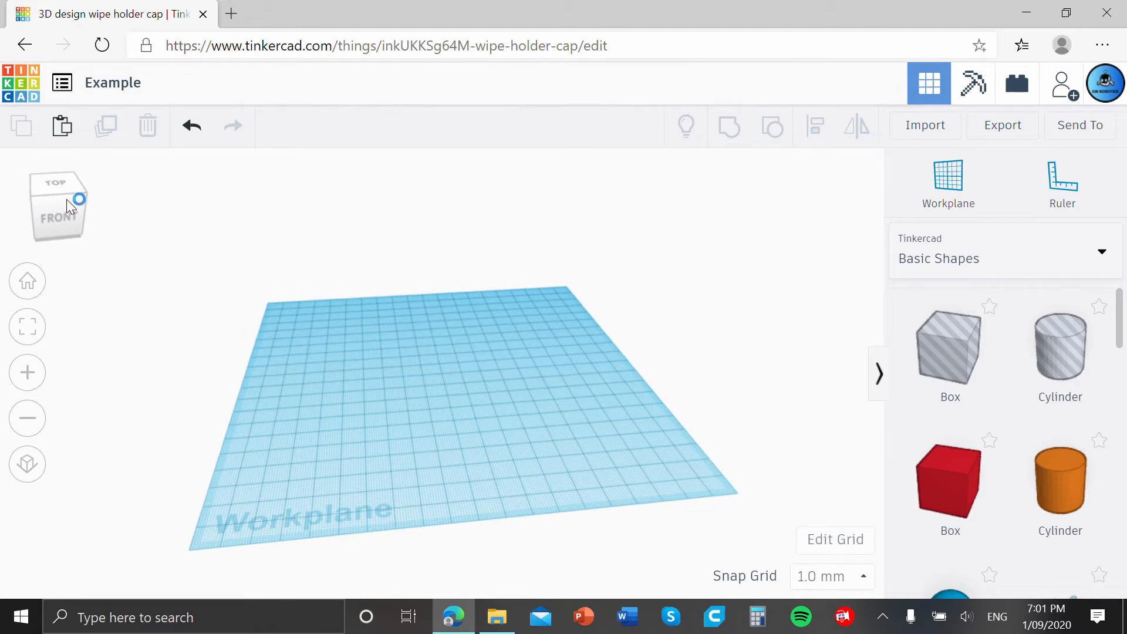
{"action": "mouse_move", "coordinate": [61, 200]}
{"action": "left_mouse_down"}
{"action": "mouse_move", "coordinate": [78, 199]}
{"action": "mouse_move", "coordinate": [57, 202]}
{"action": "left_mouse_up"}
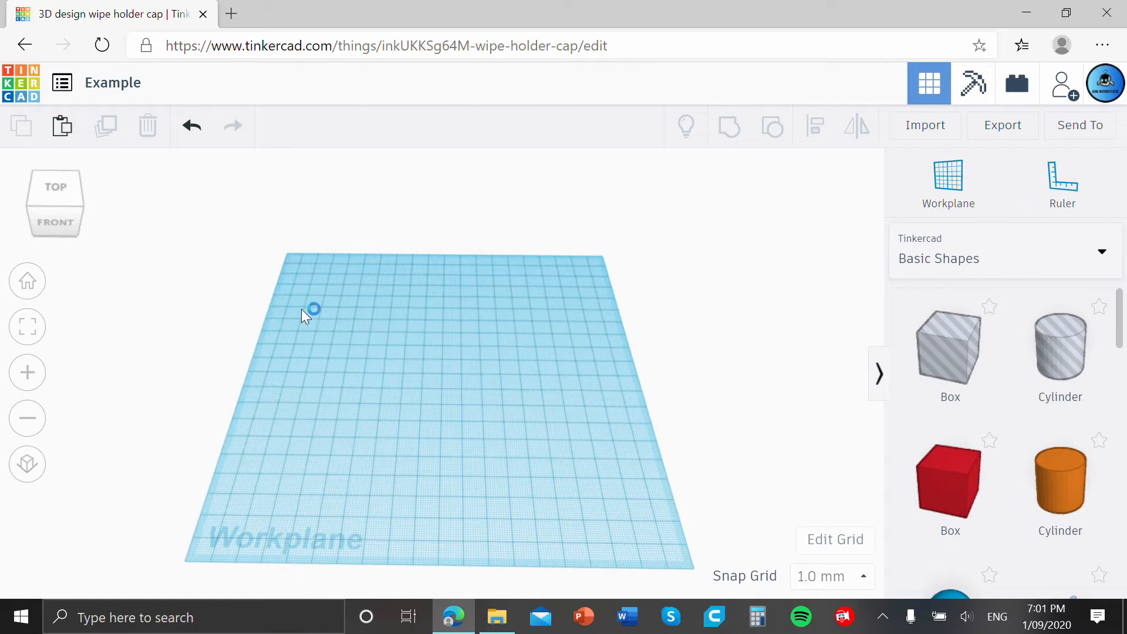
{"action": "right_click_drag", "start_coordinate": [506, 330], "coordinate": [407, 345]}
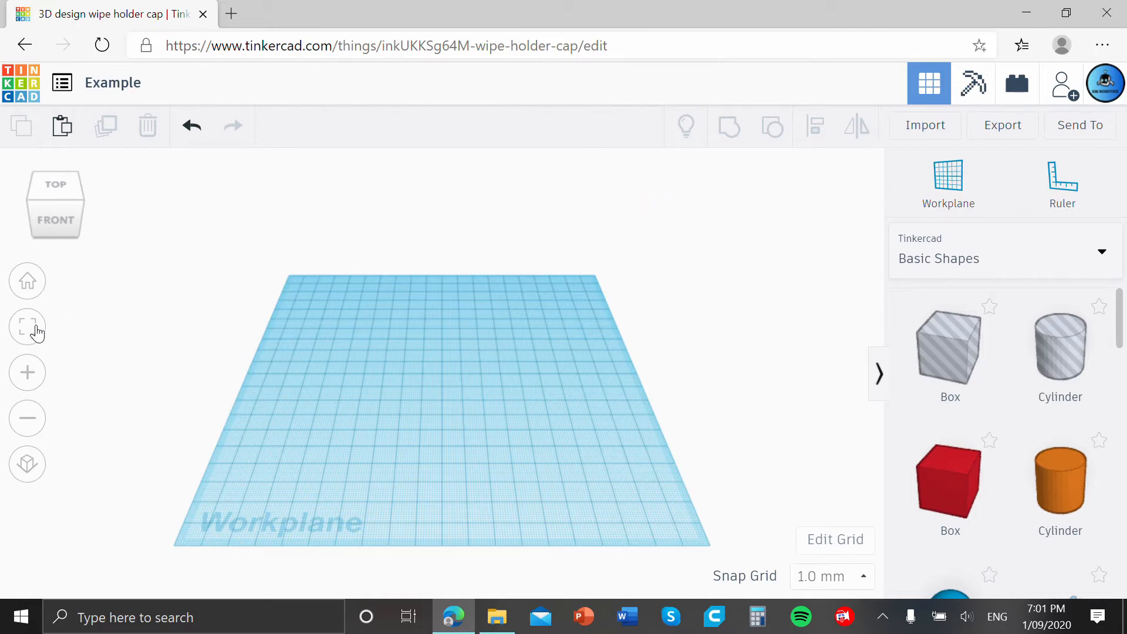
Return the workplane to the home view and try zooming in and out.
{"action": "left_click", "coordinate": [27, 282]}
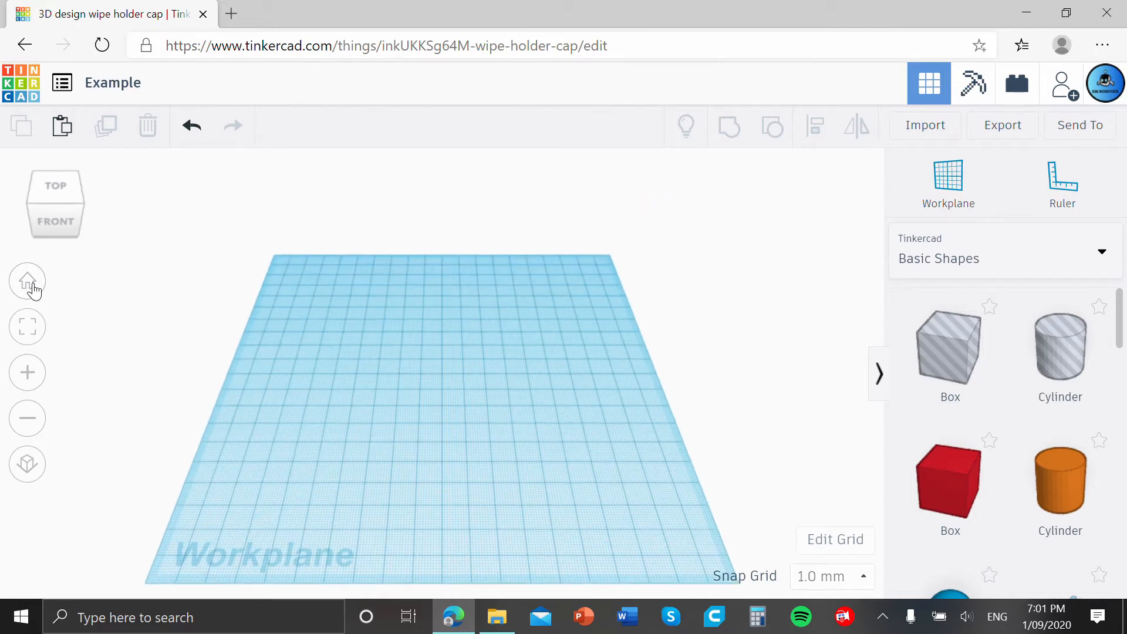
{"action": "scroll", "coordinate": [185, 340], "scroll_direction": "down", "scroll_amount": 8}
{"action": "right_click_drag", "start_coordinate": [357, 385], "coordinate": [126, 293]}
{"action": "left_click", "coordinate": [18, 286]}
{"action": "left_click", "coordinate": [29, 372]}
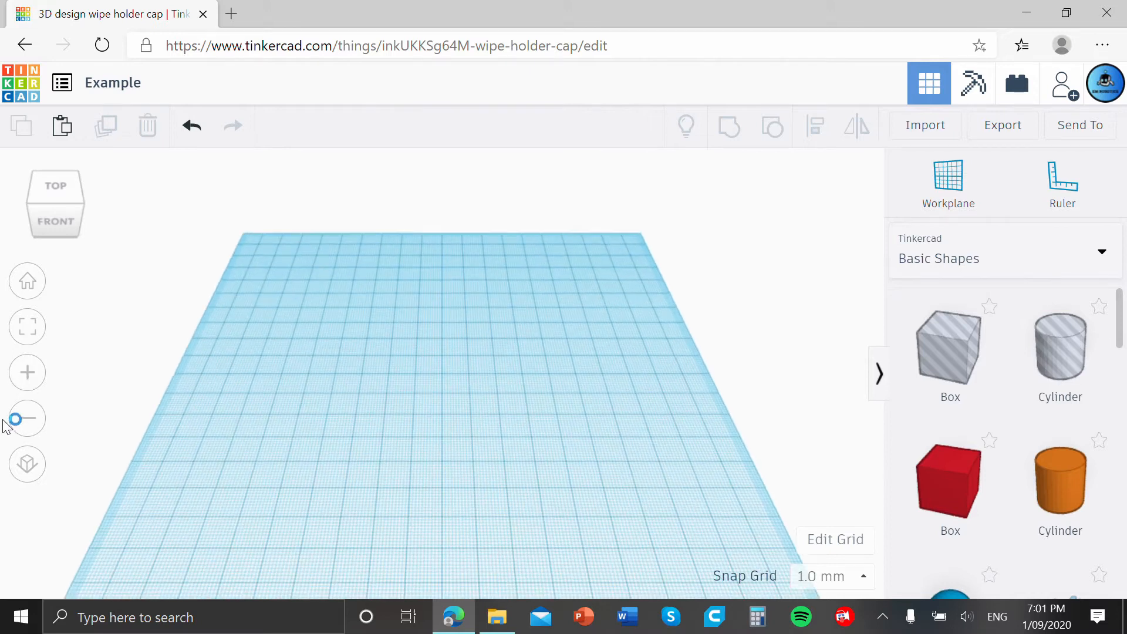
{"action": "left_click", "coordinate": [23, 418]}
{"action": "left_click", "coordinate": [25, 419]}
{"action": "left_click", "coordinate": [34, 384]}
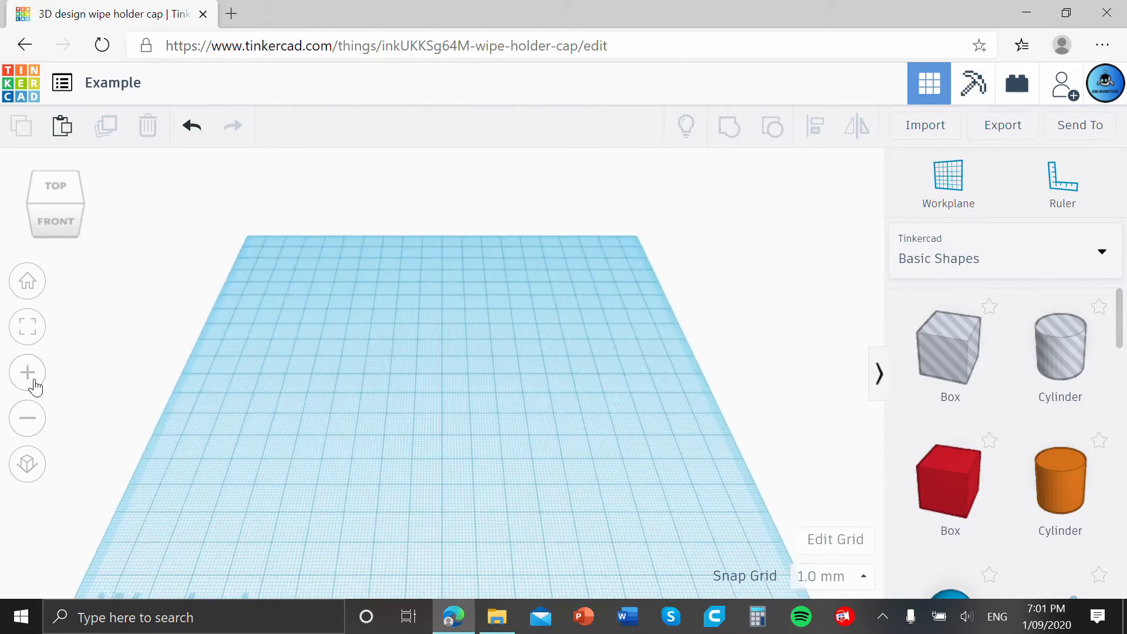
Compare the orthographic and perspective views of the empty workplane while orbiting and zooming around it.
{"action": "left_click", "coordinate": [27, 461]}
{"action": "right_click_drag", "start_coordinate": [289, 438], "coordinate": [306, 416]}
{"action": "left_click", "coordinate": [29, 465]}
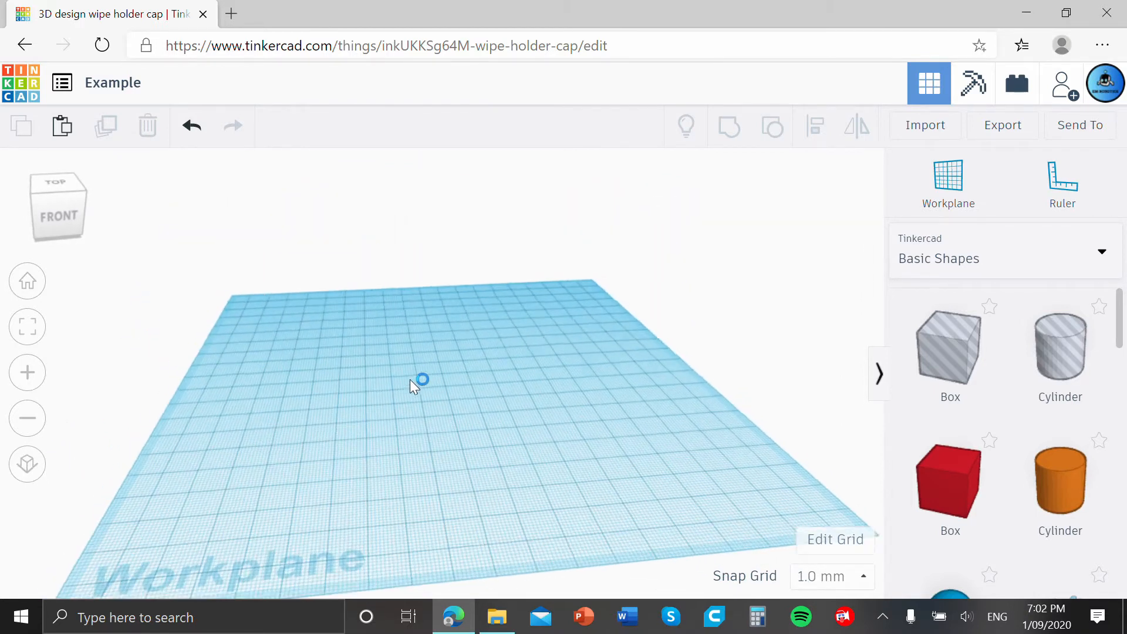
{"action": "mouse_move", "coordinate": [415, 382]}
{"action": "right_mouse_down"}
{"action": "mouse_move", "coordinate": [395, 398]}
{"action": "mouse_move", "coordinate": [400, 384]}
{"action": "mouse_move", "coordinate": [436, 374]}
{"action": "right_mouse_up"}
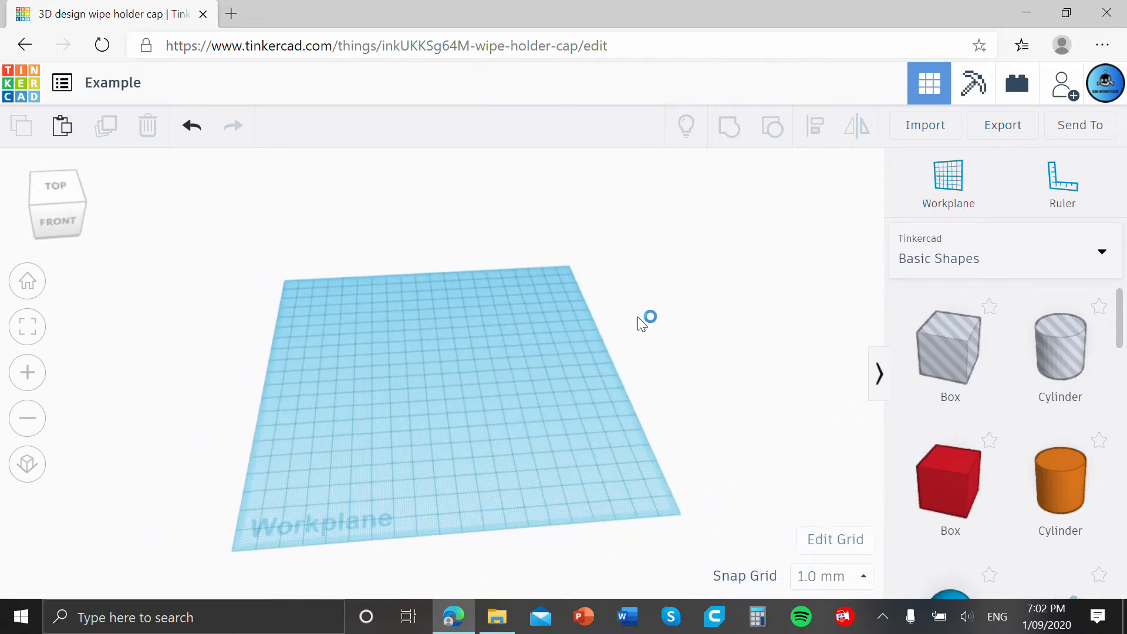
{"action": "right_click_drag", "start_coordinate": [638, 317], "coordinate": [613, 328]}
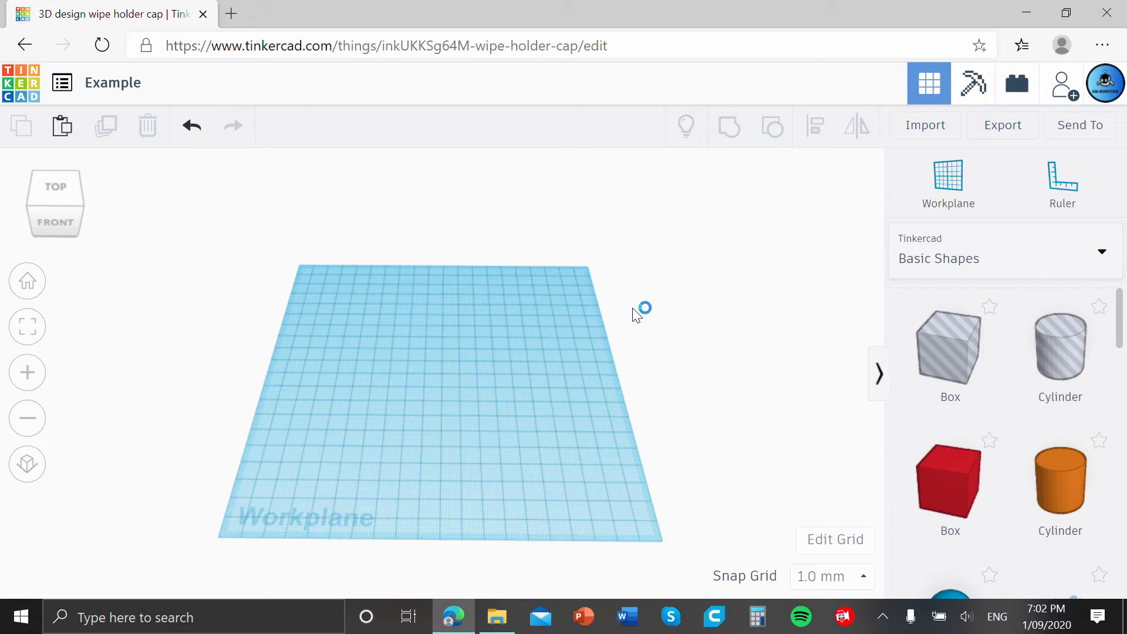
Place a solid red box on the workplane and collapse its shape properties.
{"action": "left_click_drag", "start_coordinate": [973, 495], "coordinate": [414, 343]}
{"action": "scroll", "coordinate": [502, 385], "scroll_direction": "up", "scroll_amount": 3}
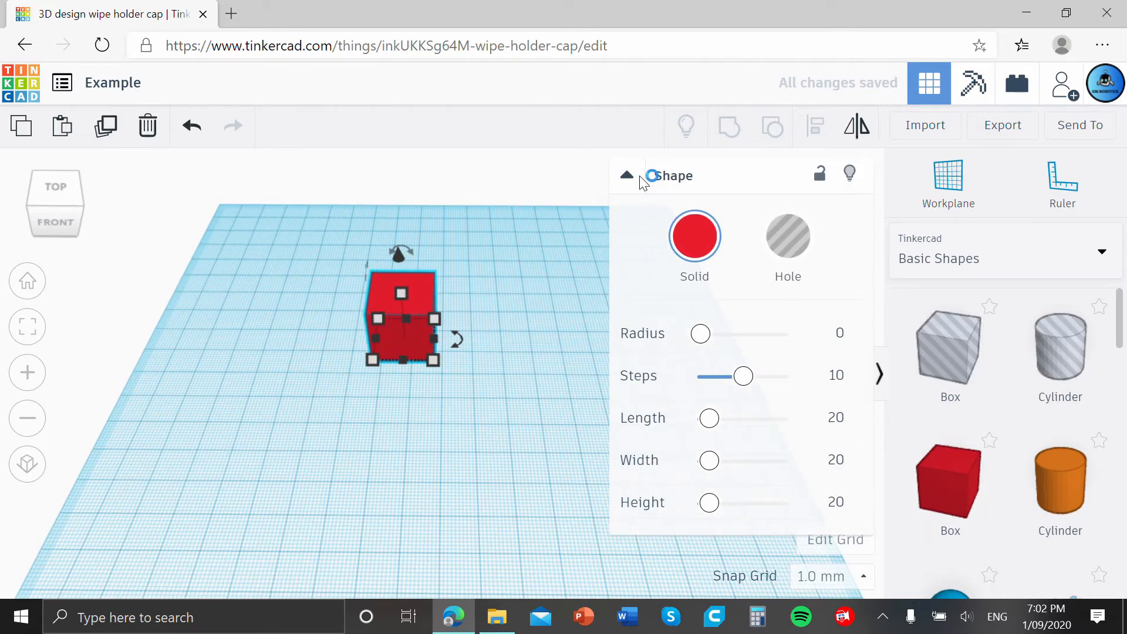
{"action": "left_click", "coordinate": [642, 175]}
Enlarge the box's footprint to about 41 by 45 mm and stretch it taller and wider.
{"action": "left_click_drag", "start_coordinate": [434, 359], "coordinate": [495, 401]}
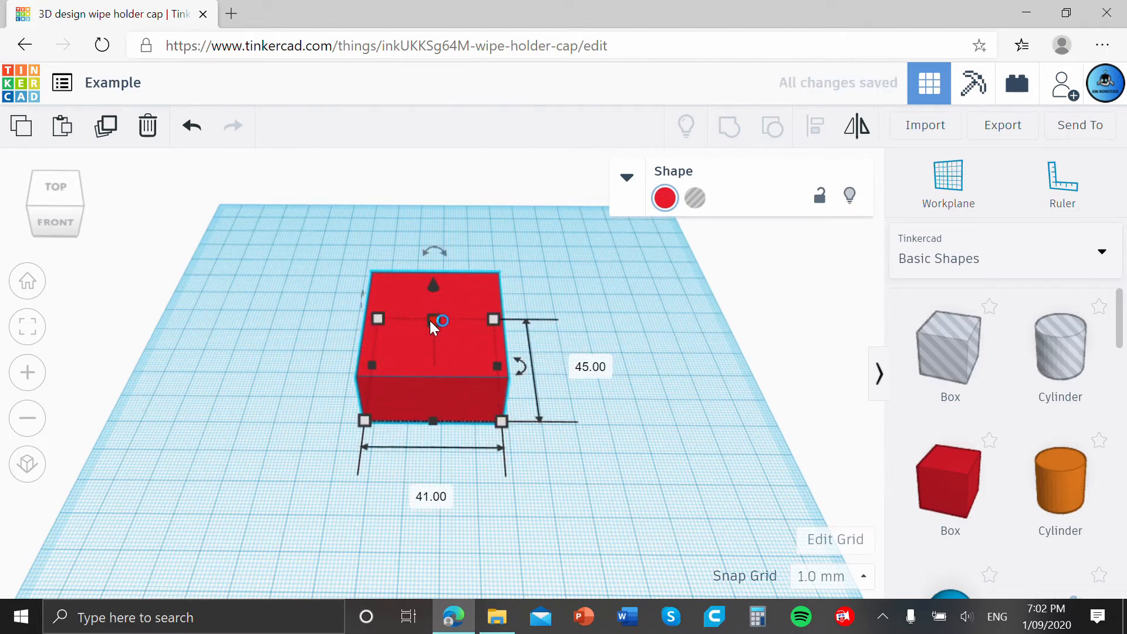
{"action": "left_click_drag", "start_coordinate": [435, 322], "coordinate": [436, 256]}
{"action": "left_click_drag", "start_coordinate": [503, 366], "coordinate": [612, 368]}
{"action": "left_click", "coordinate": [623, 358]}
{"action": "scroll", "coordinate": [763, 340], "scroll_direction": "down", "scroll_amount": 2}
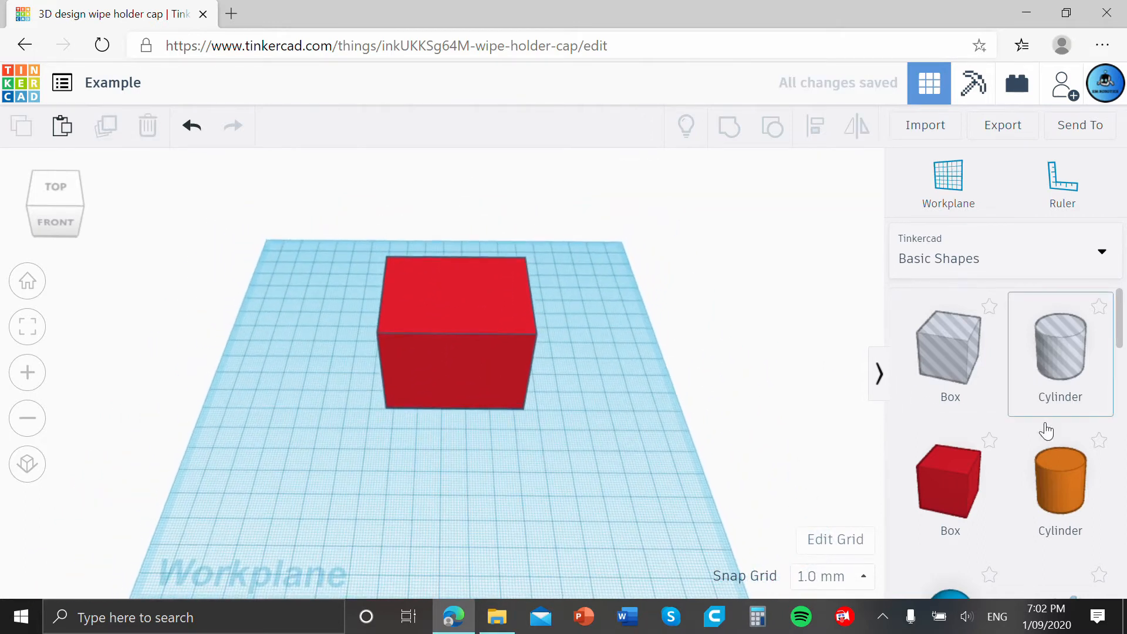
Add a cone from the basic shapes and position it over the top of the red box.
{"action": "scroll", "coordinate": [1056, 429], "scroll_direction": "down", "scroll_amount": 7}
{"action": "left_click_drag", "start_coordinate": [1076, 370], "coordinate": [762, 471]}
{"action": "left_click_drag", "start_coordinate": [681, 418], "coordinate": [435, 290]}
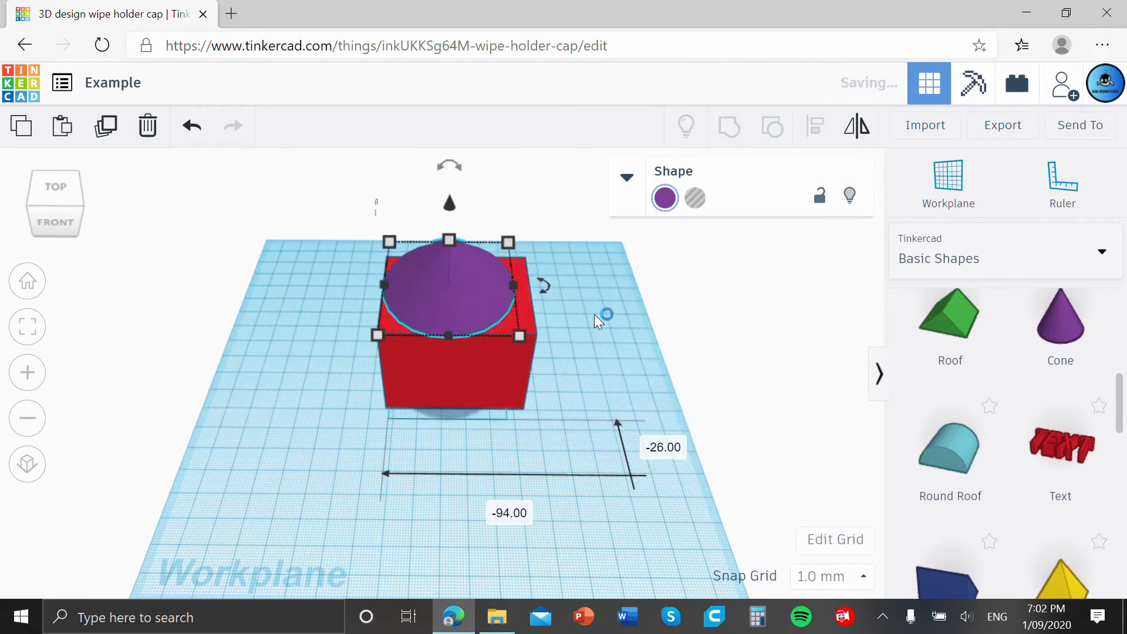
{"action": "left_click", "coordinate": [613, 291]}
{"action": "right_click_drag", "start_coordinate": [614, 289], "coordinate": [620, 265]}
Lower the cone slightly so its base rests on the box's top face.
{"action": "left_click", "coordinate": [457, 241]}
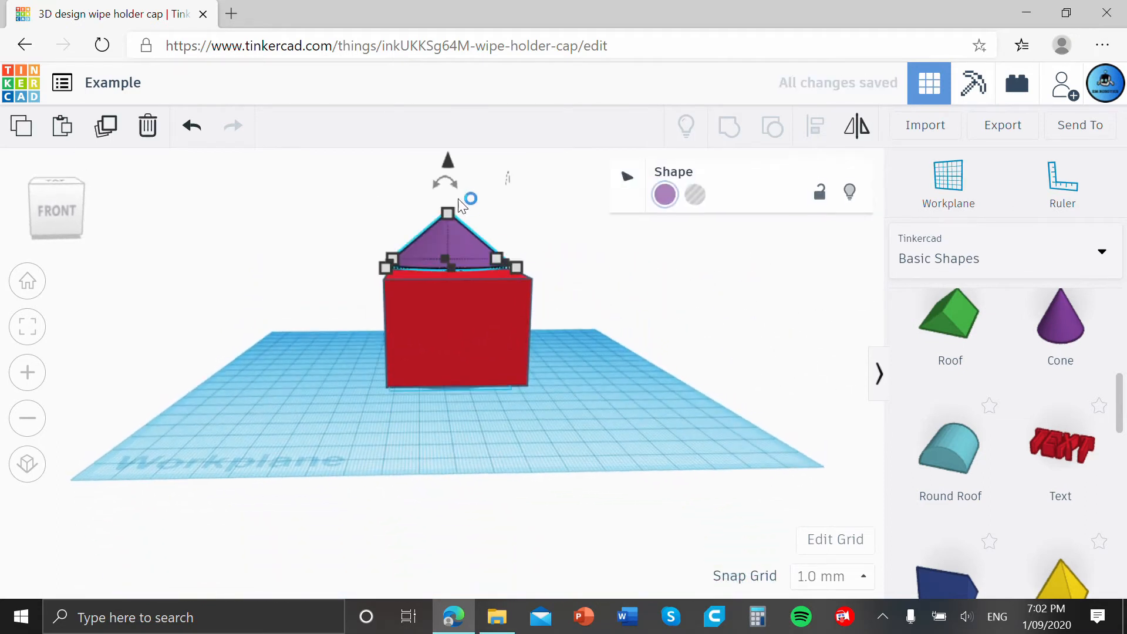
{"action": "left_click_drag", "start_coordinate": [455, 158], "coordinate": [453, 171]}
{"action": "left_click", "coordinate": [647, 333]}
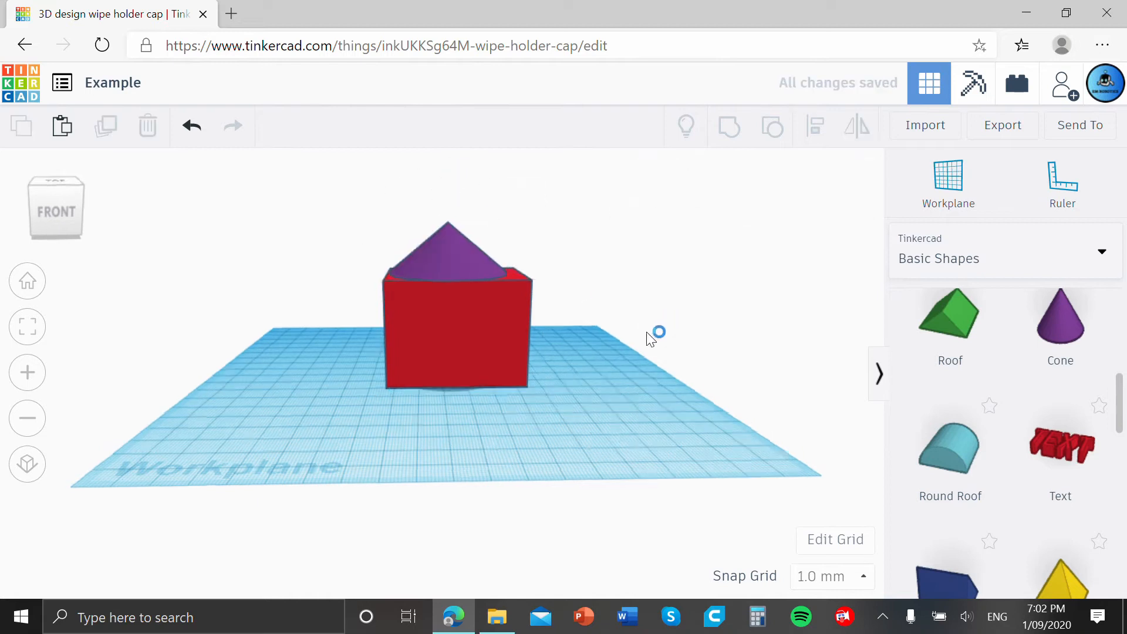
Shift the cone about 5 mm across the box's top face to centre it.
{"action": "right_click_drag", "start_coordinate": [646, 332], "coordinate": [478, 262]}
{"action": "left_click_drag", "start_coordinate": [487, 269], "coordinate": [489, 262]}
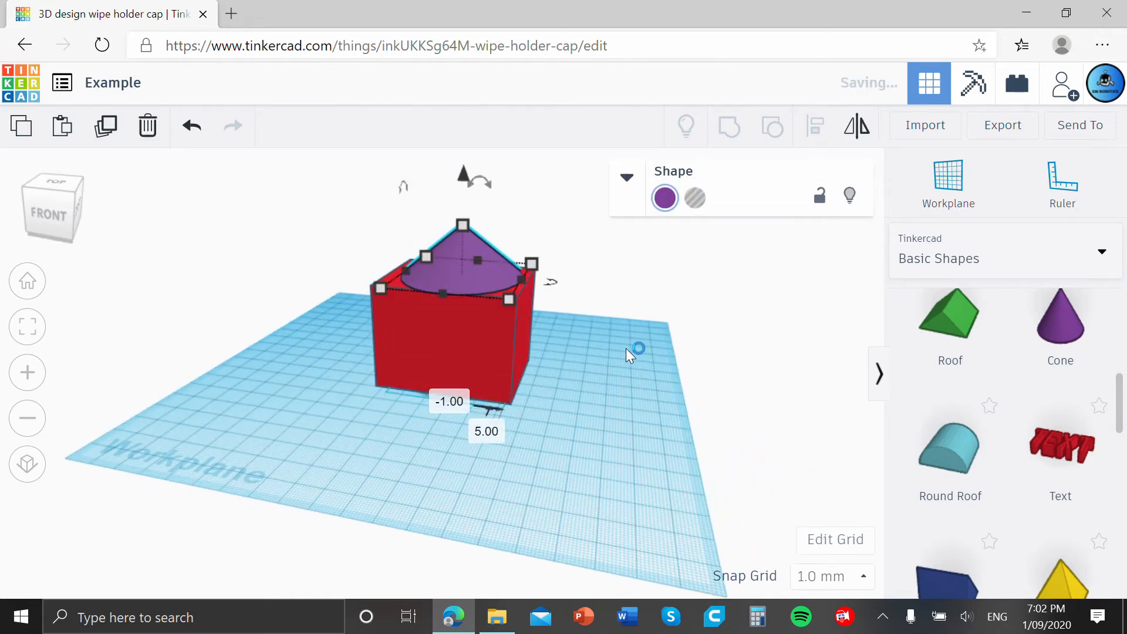
{"action": "left_click", "coordinate": [626, 348]}
{"action": "mouse_move", "coordinate": [626, 347]}
{"action": "right_mouse_down"}
{"action": "mouse_move", "coordinate": [685, 377]}
{"action": "mouse_move", "coordinate": [644, 343]}
{"action": "right_mouse_up"}
{"action": "left_click", "coordinate": [495, 290]}
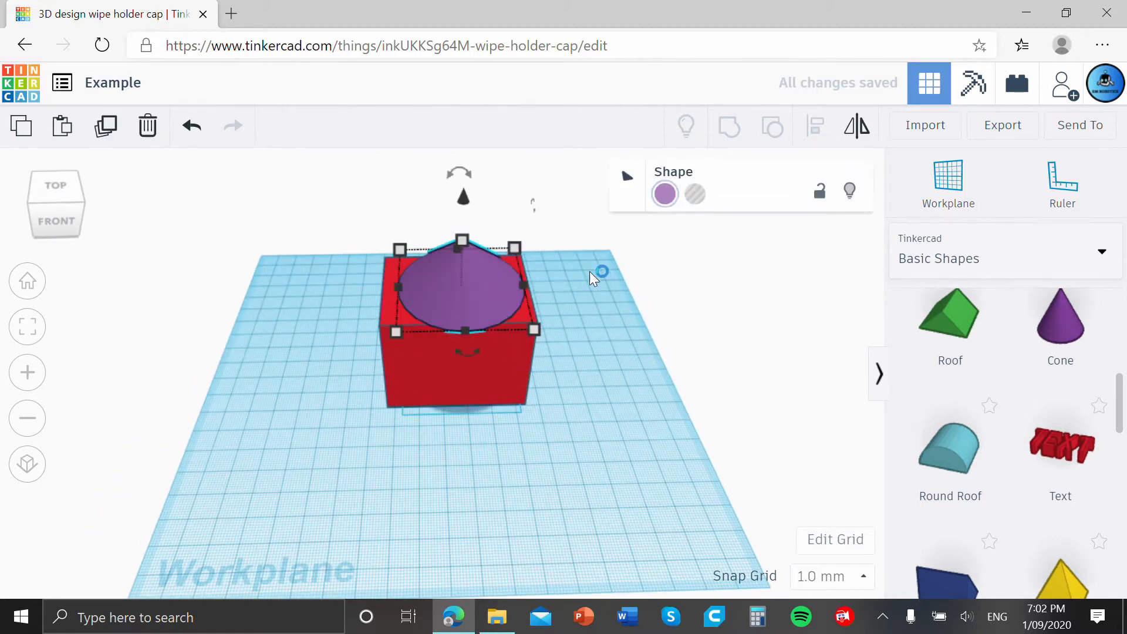
{"action": "left_click", "coordinate": [622, 279]}
{"action": "right_click_drag", "start_coordinate": [622, 280], "coordinate": [637, 348]}
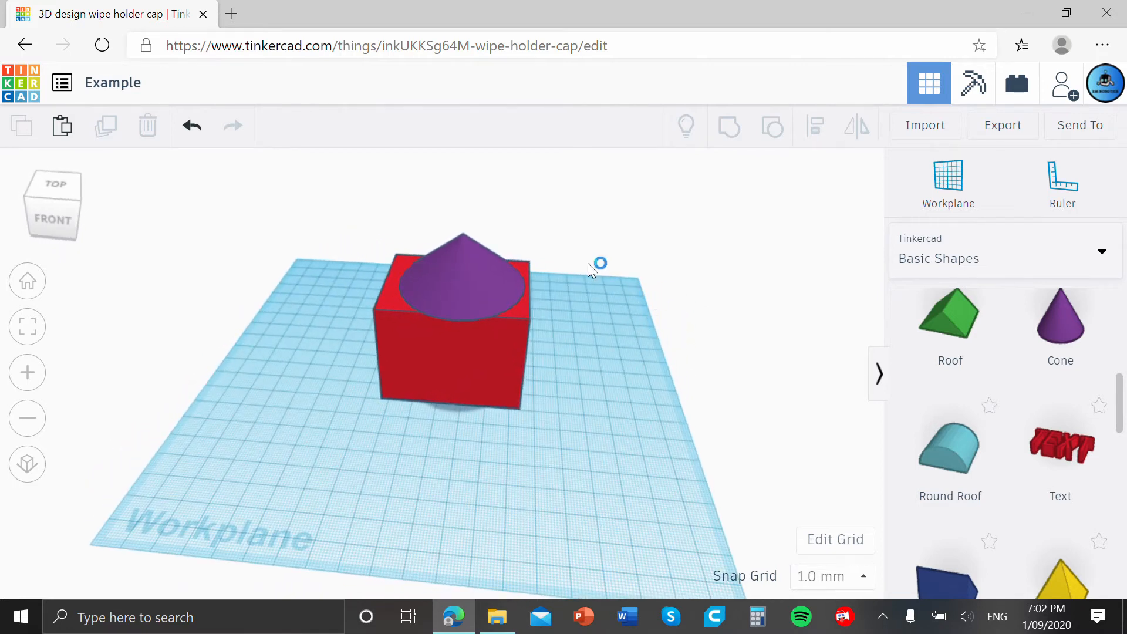
Nudge the box under the cone and group the two shapes into one object.
{"action": "left_click_drag", "start_coordinate": [517, 369], "coordinate": [492, 367]}
{"action": "left_click", "coordinate": [640, 394]}
{"action": "left_click_drag", "start_coordinate": [624, 473], "coordinate": [358, 210]}
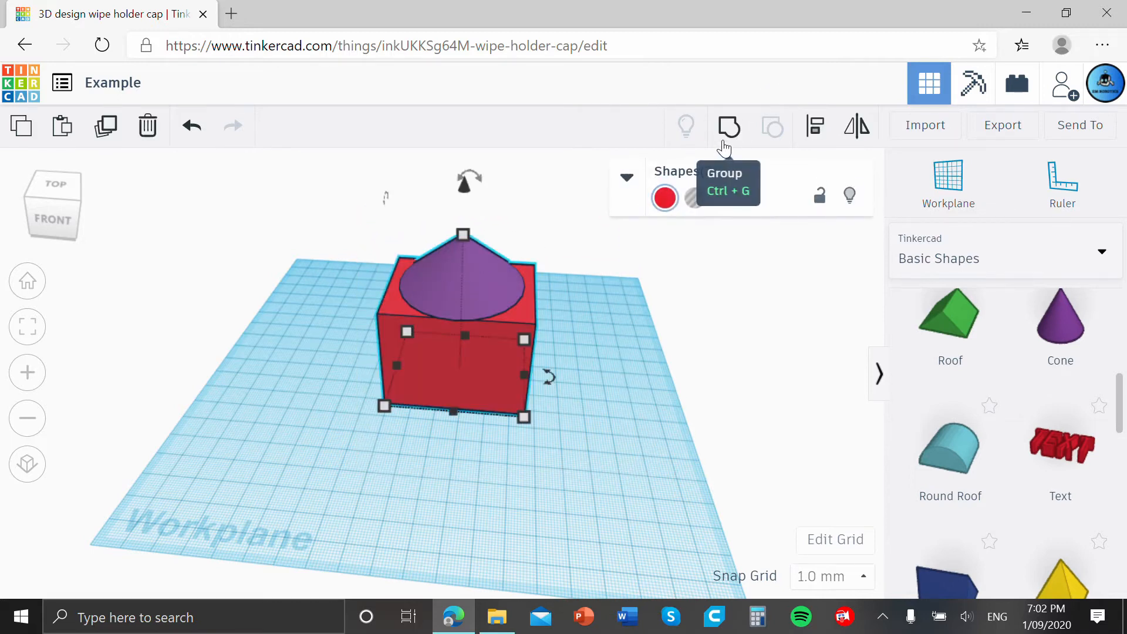
{"action": "left_click", "coordinate": [728, 126]}
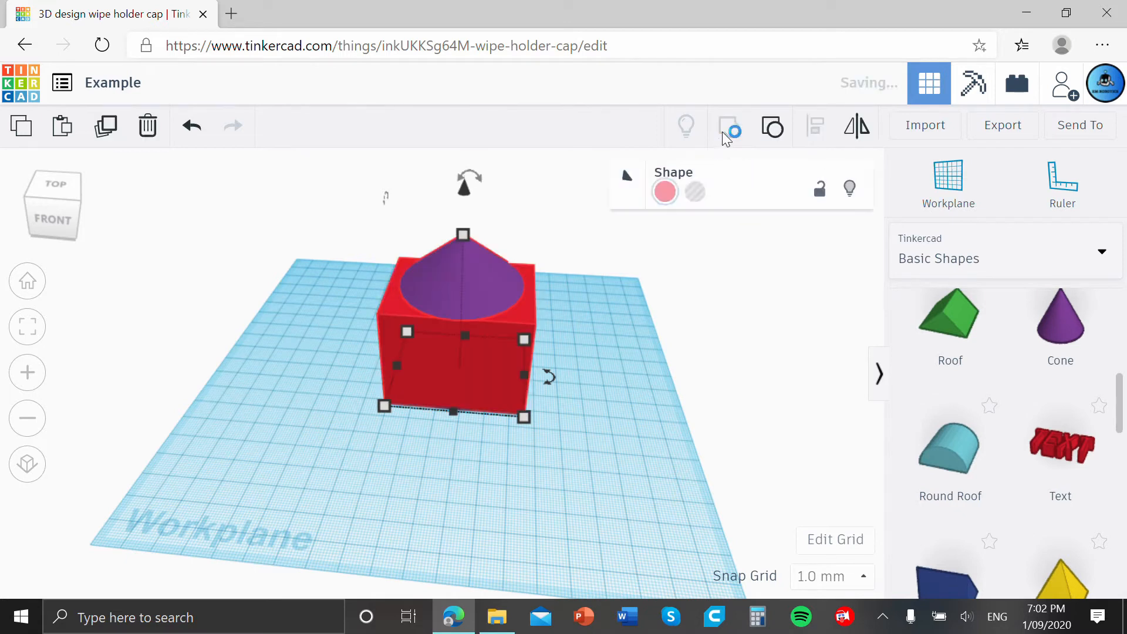
{"action": "left_click", "coordinate": [603, 262]}
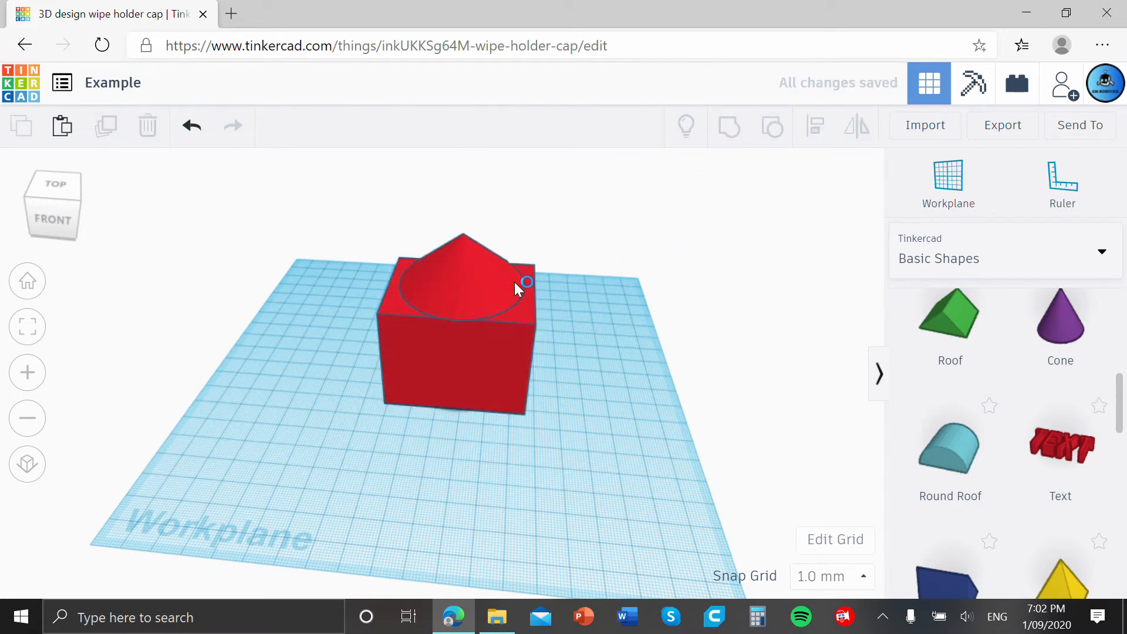
Make the grouped object multicolor so the cone and box keep their original colors.
{"action": "left_click", "coordinate": [492, 278]}
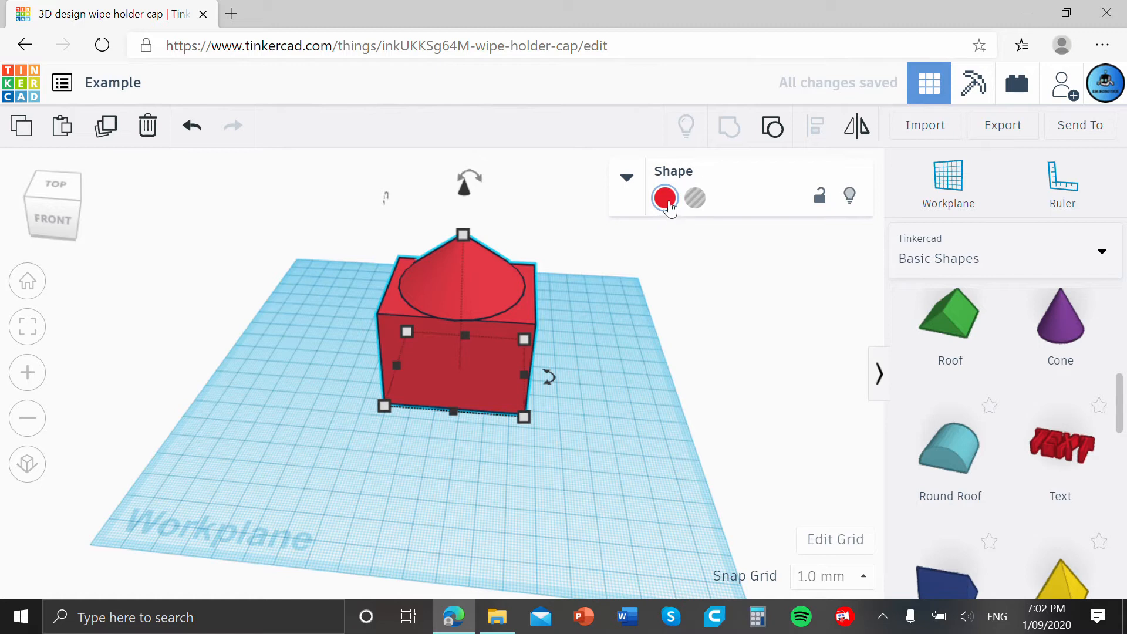
{"action": "left_click", "coordinate": [666, 199]}
{"action": "left_click", "coordinate": [702, 384]}
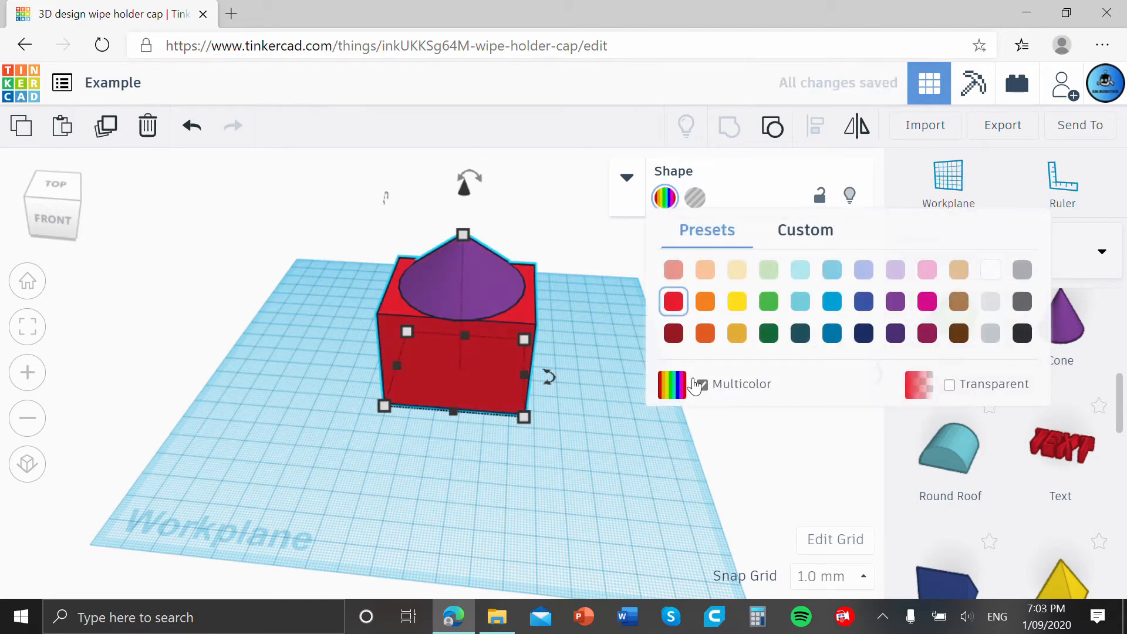
{"action": "left_click", "coordinate": [606, 317]}
Ungroup the combined object back into a separate box and cone.
{"action": "right_click_drag", "start_coordinate": [492, 279], "coordinate": [645, 323]}
{"action": "left_click", "coordinate": [458, 309]}
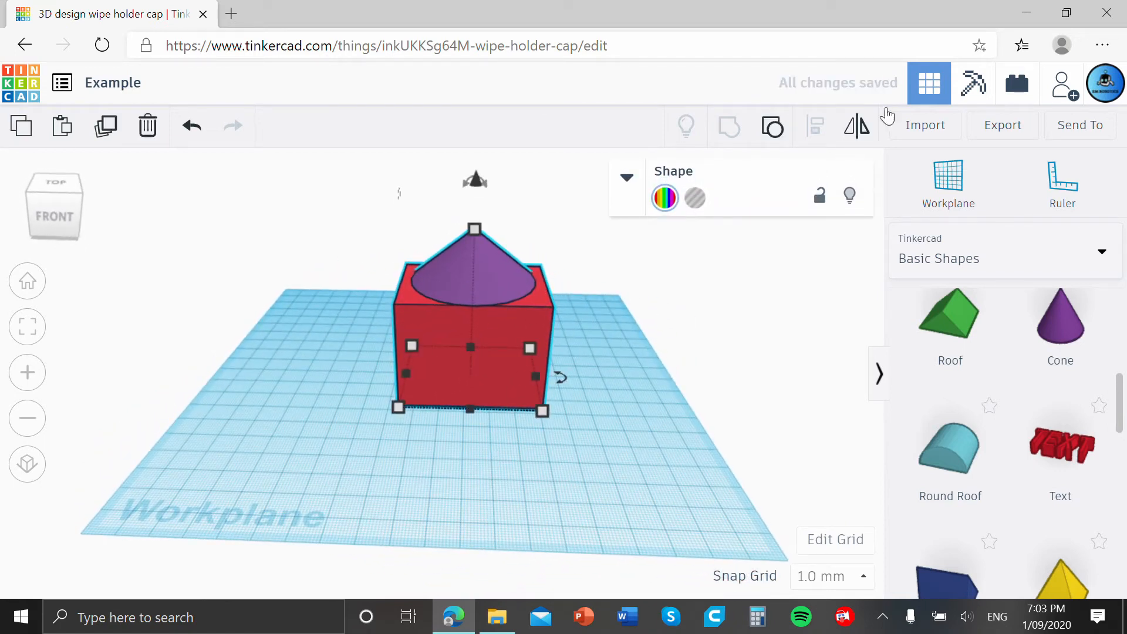
{"action": "left_click", "coordinate": [774, 128]}
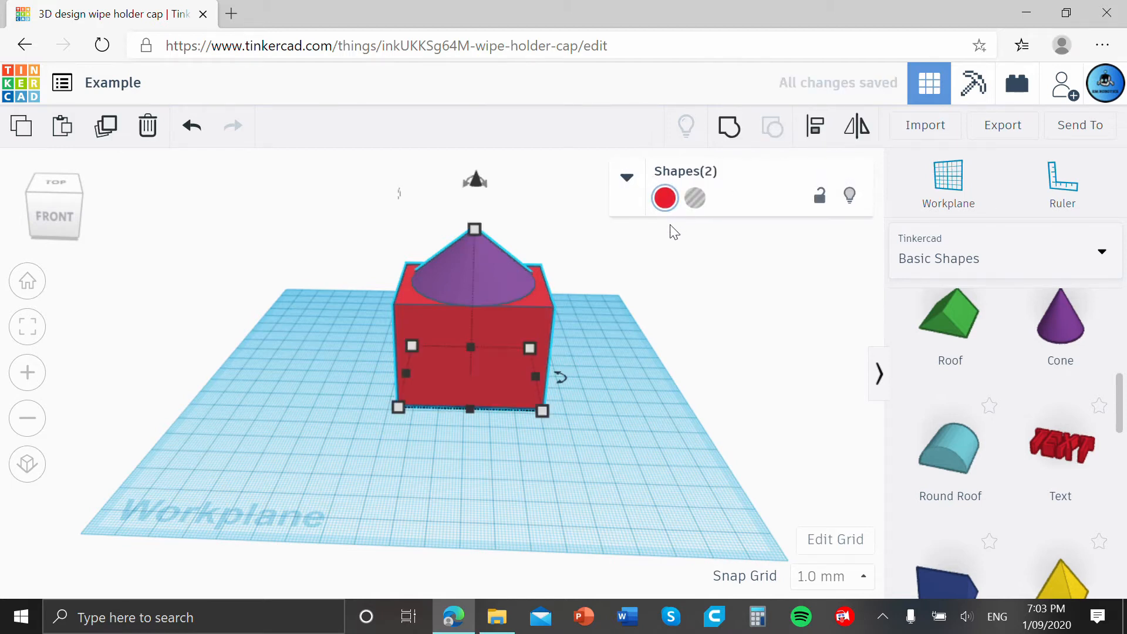
{"action": "left_click", "coordinate": [549, 262]}
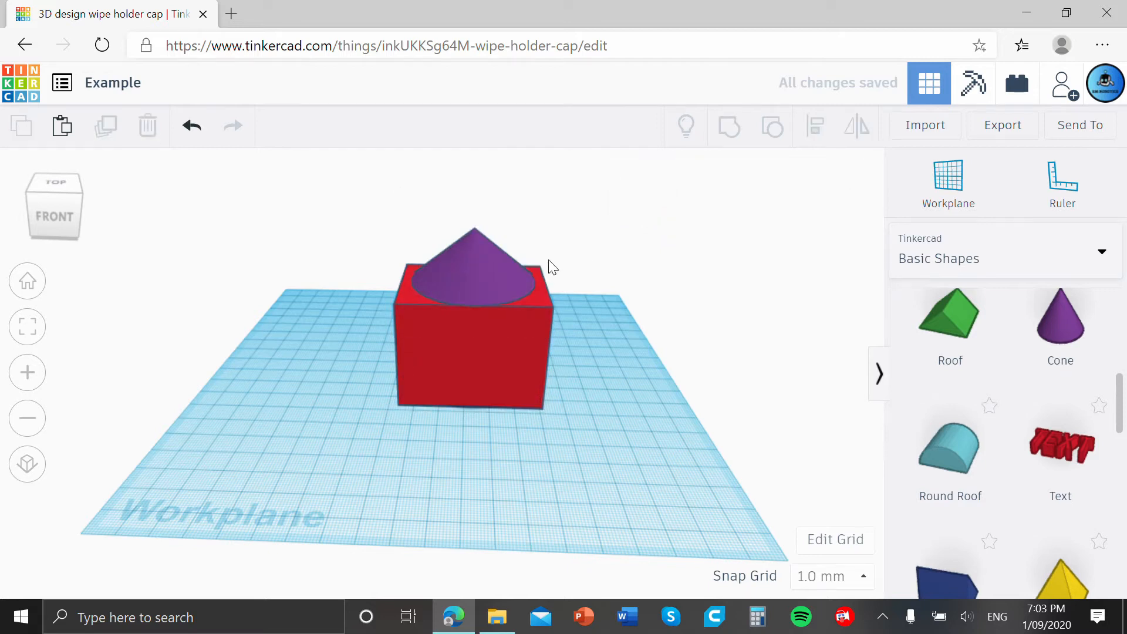
Nudge the cone on the box and delete both shapes from the workplane.
{"action": "mouse_move", "coordinate": [459, 263]}
{"action": "left_mouse_down"}
{"action": "mouse_move", "coordinate": [468, 253]}
{"action": "mouse_move", "coordinate": [456, 260]}
{"action": "left_mouse_up"}
{"action": "left_click_drag", "start_coordinate": [599, 414], "coordinate": [435, 246]}
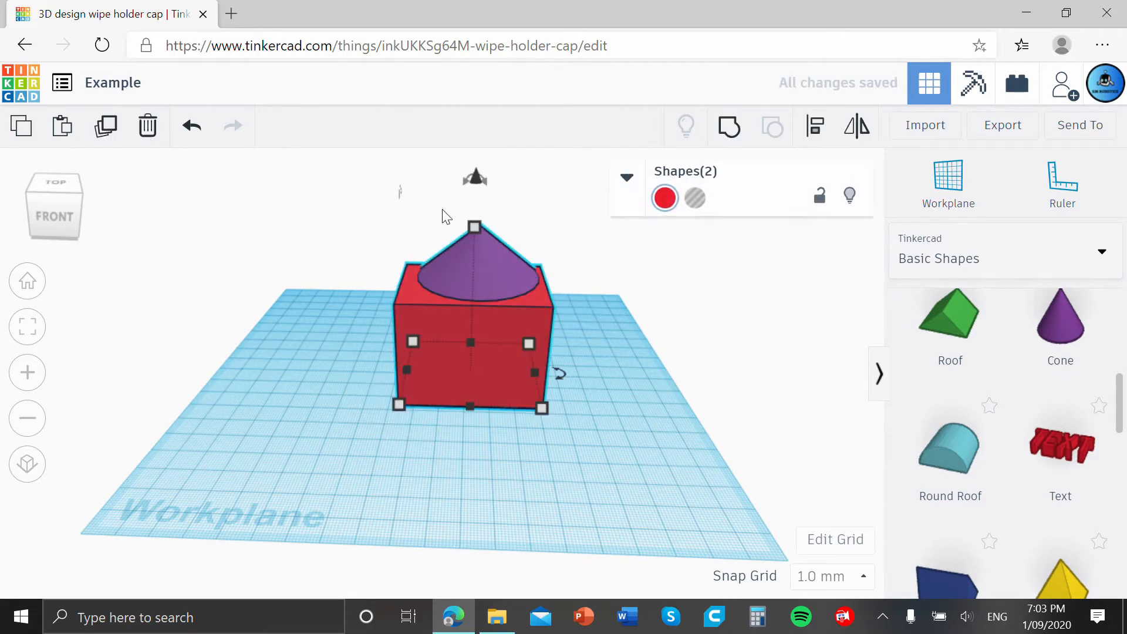
{"action": "key", "text": "Delete"}
{"action": "scroll", "coordinate": [461, 206], "scroll_direction": "down", "scroll_amount": 2}
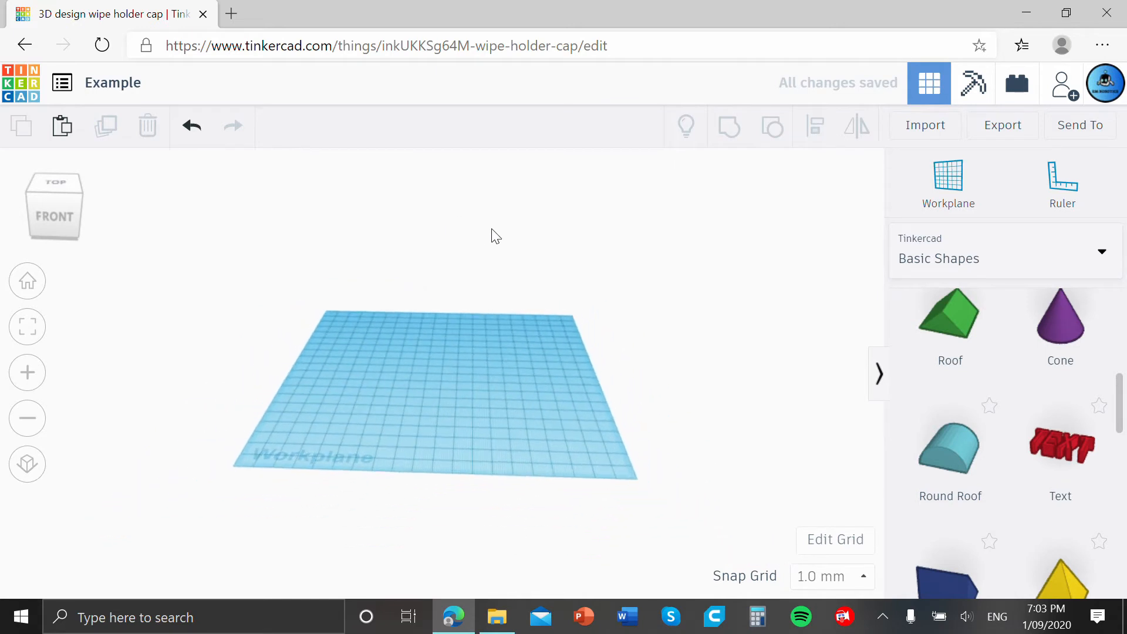
Add an orange cylinder with a footprint of about 42 by 67 mm and stretch its height to about 69 mm.
{"action": "scroll", "coordinate": [504, 294], "scroll_direction": "up", "scroll_amount": 3}
{"action": "scroll", "coordinate": [992, 382], "scroll_direction": "up", "scroll_amount": 3}
{"action": "scroll", "coordinate": [1006, 371], "scroll_direction": "down", "scroll_amount": 1}
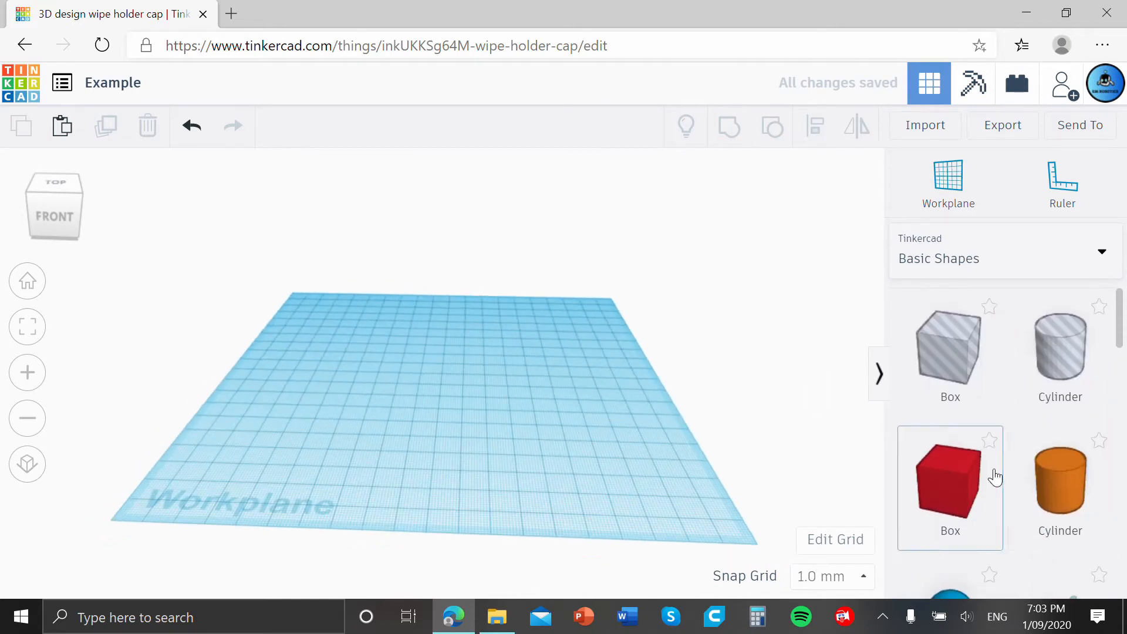
{"action": "left_click_drag", "start_coordinate": [1074, 481], "coordinate": [551, 422]}
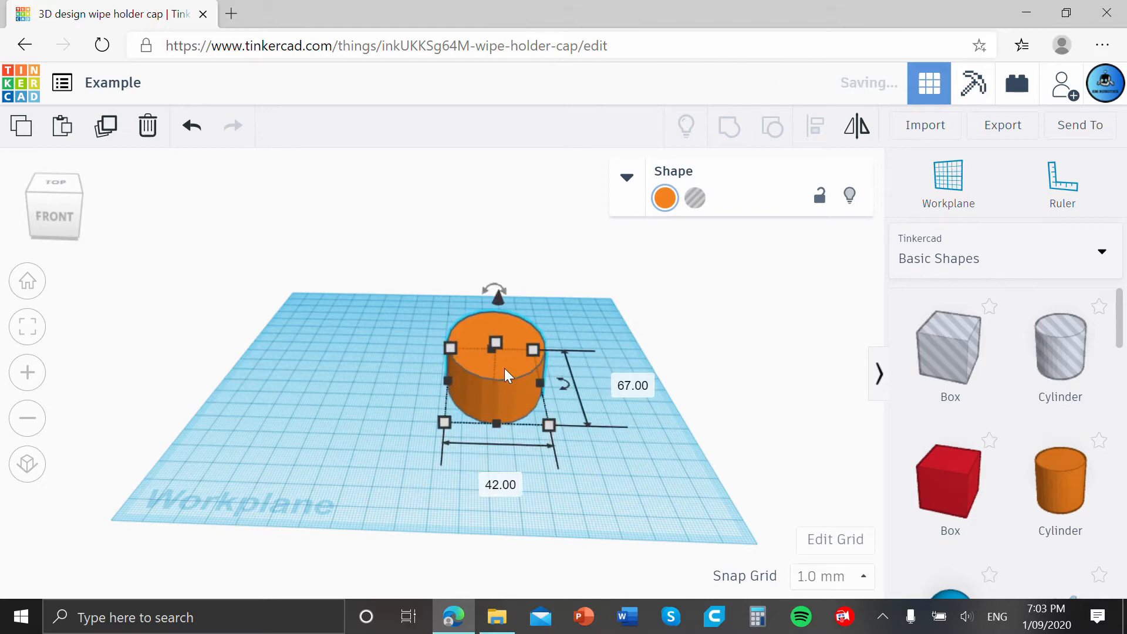
{"action": "left_click_drag", "start_coordinate": [494, 339], "coordinate": [499, 231]}
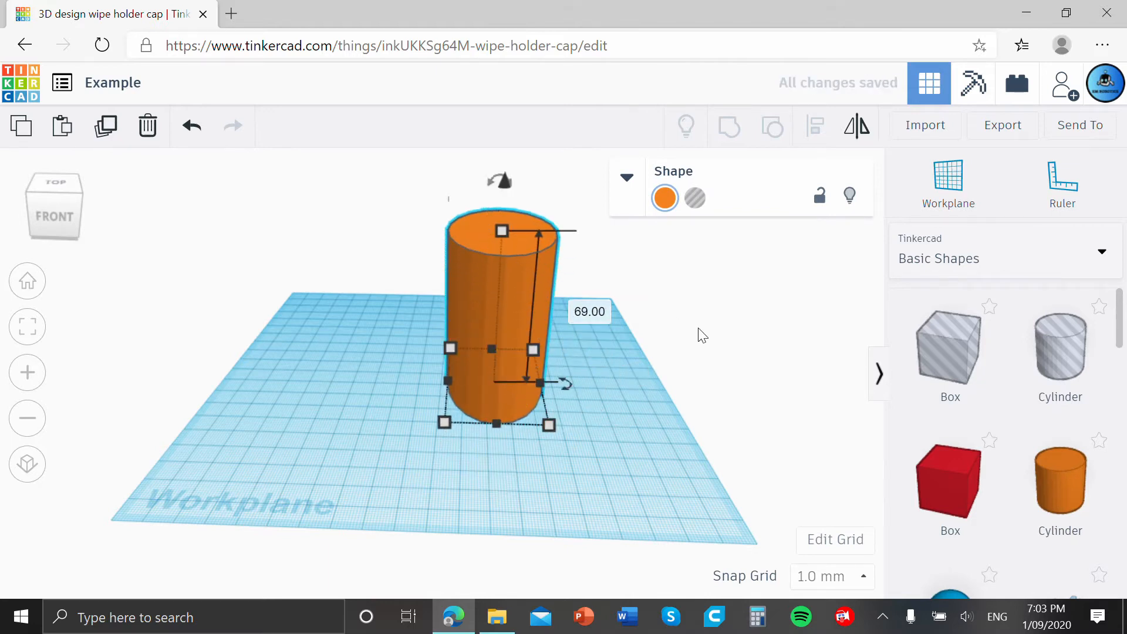
Rotate the cylinder onto its side with a circular end facing the front and enlarge it freehand.
{"action": "right_click_drag", "start_coordinate": [698, 329], "coordinate": [599, 305]}
{"action": "left_click_drag", "start_coordinate": [439, 189], "coordinate": [420, 321]}
{"action": "left_click_drag", "start_coordinate": [539, 395], "coordinate": [586, 410]}
{"action": "left_click", "coordinate": [668, 405]}
{"action": "right_click_drag", "start_coordinate": [669, 405], "coordinate": [709, 402]}
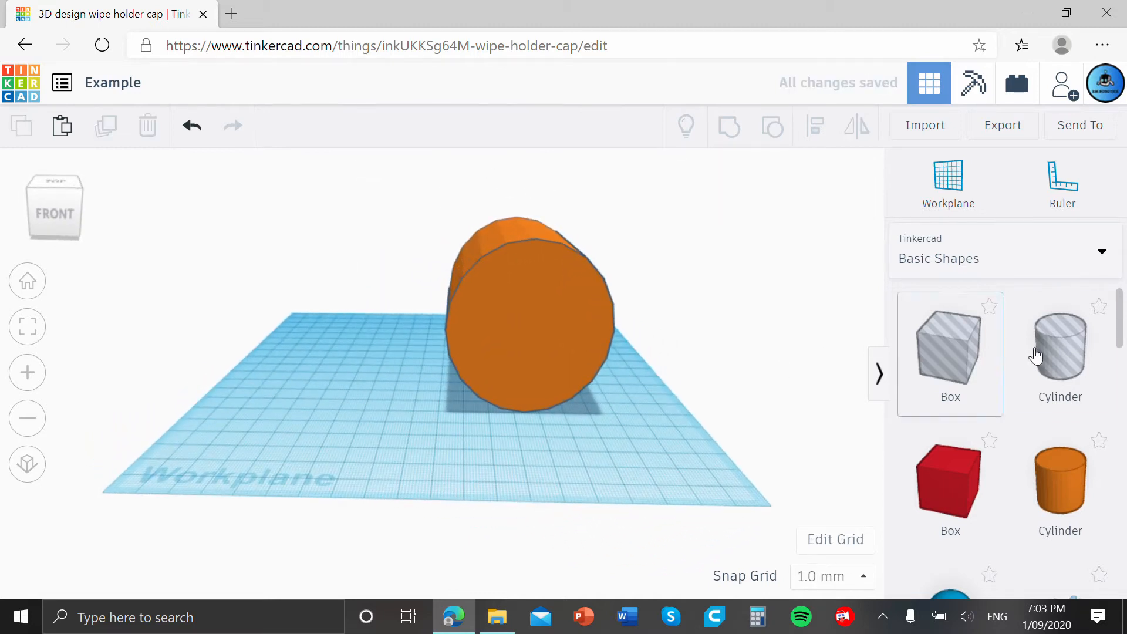
Duplicate the horizontal orange cylinder, move the copy clear to its left side, and turn the copy into a hole.
{"action": "left_click", "coordinate": [548, 320]}
{"action": "left_click", "coordinate": [752, 318]}
{"action": "left_click", "coordinate": [564, 310]}
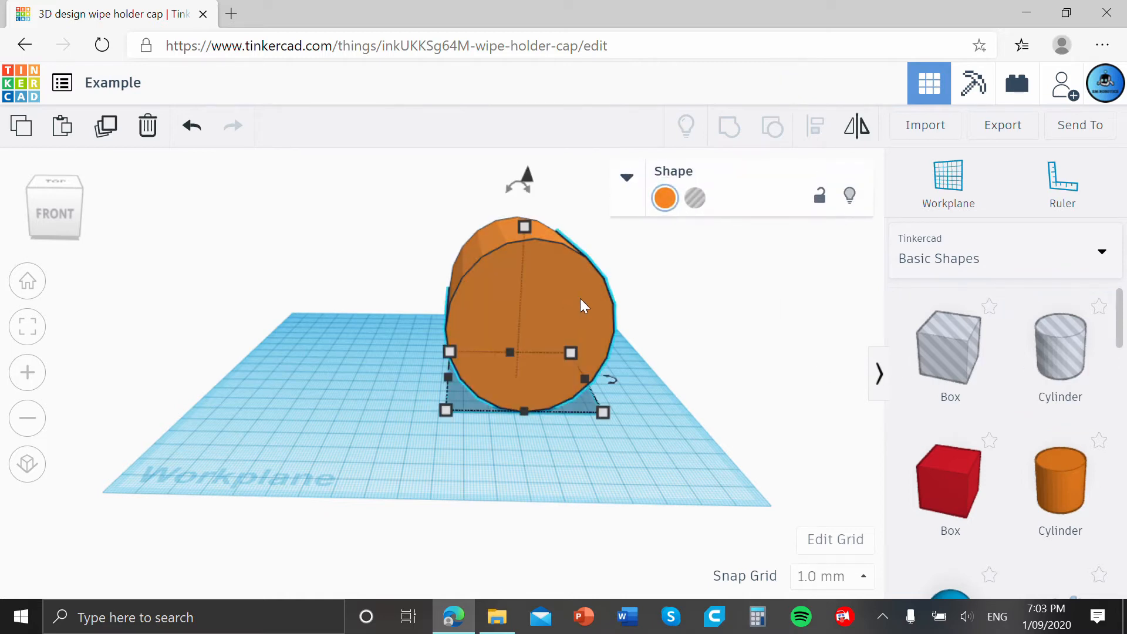
{"action": "key", "text": "ctrl+d"}
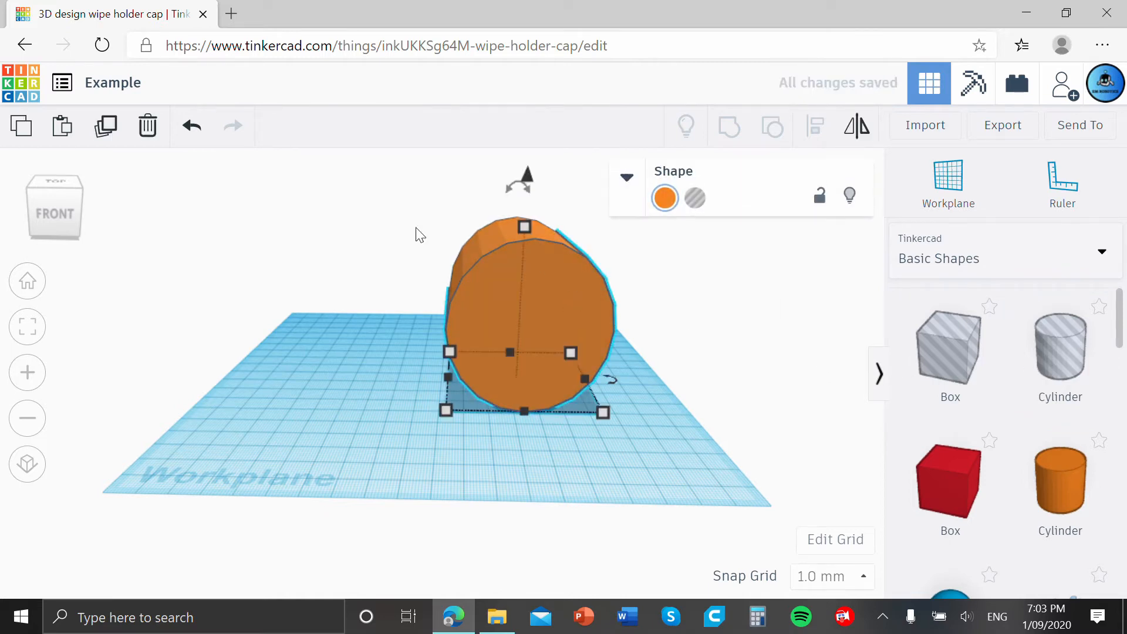
{"action": "left_click_drag", "start_coordinate": [553, 284], "coordinate": [362, 304]}
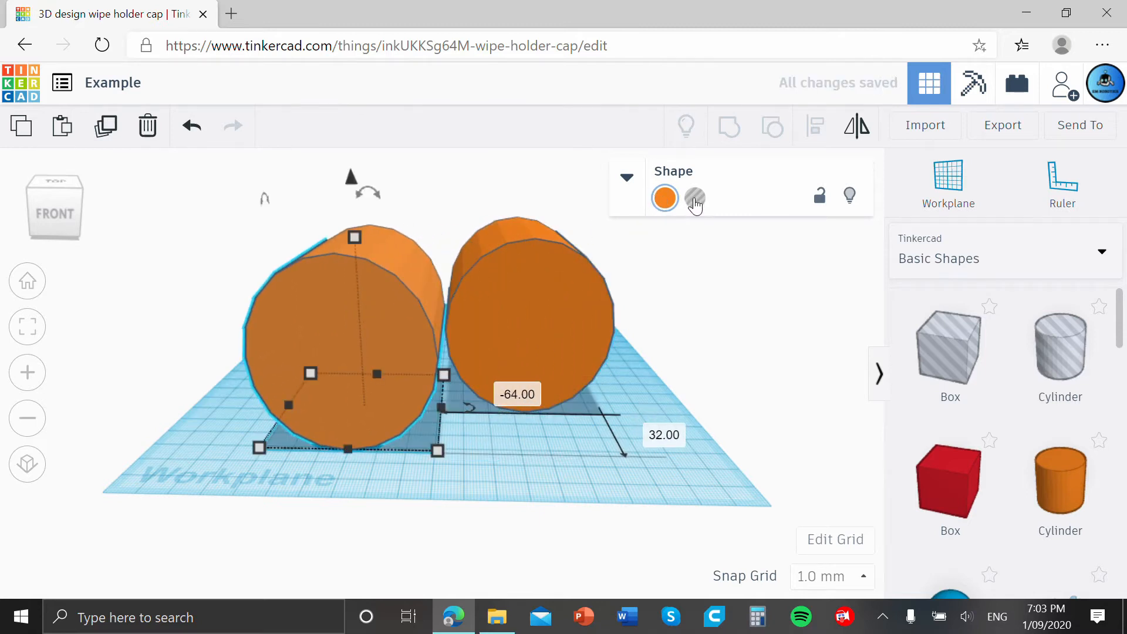
{"action": "left_click", "coordinate": [695, 200]}
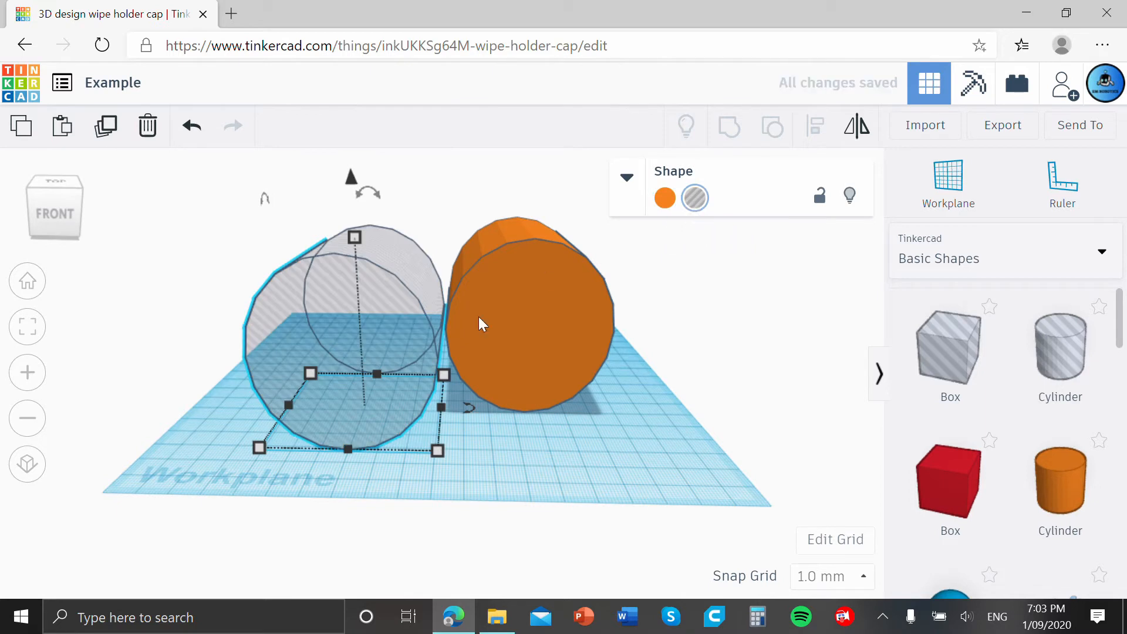
Overlap the hole cylinder with the left part of the solid cylinder and group both to cut a crescent-shaped body.
{"action": "left_click_drag", "start_coordinate": [377, 320], "coordinate": [497, 302]}
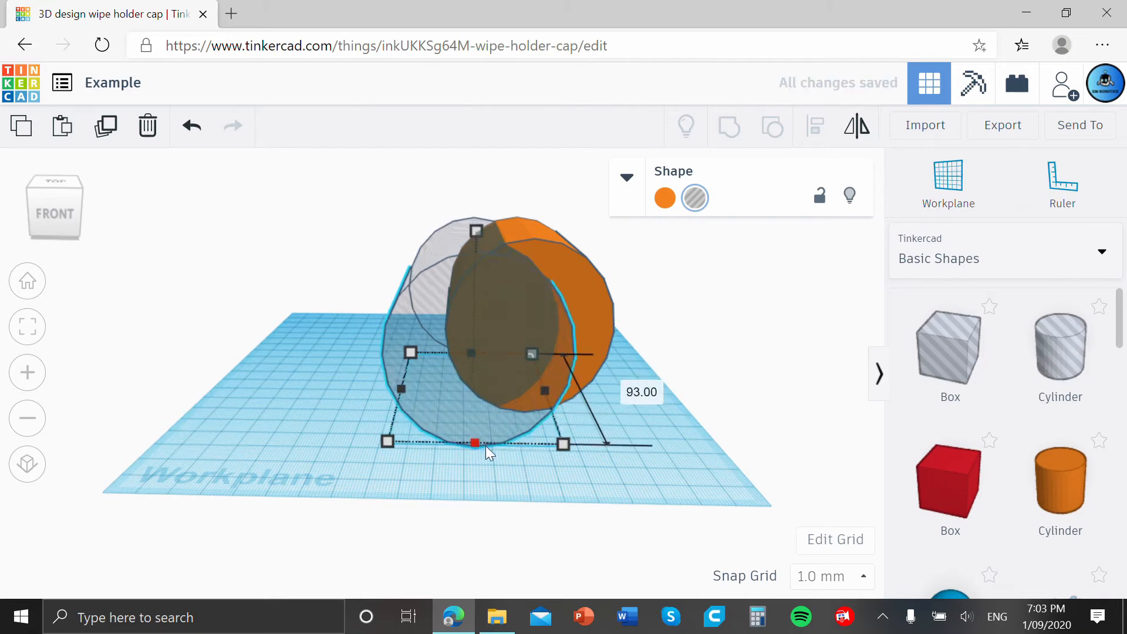
{"action": "left_click_drag", "start_coordinate": [485, 351], "coordinate": [487, 330]}
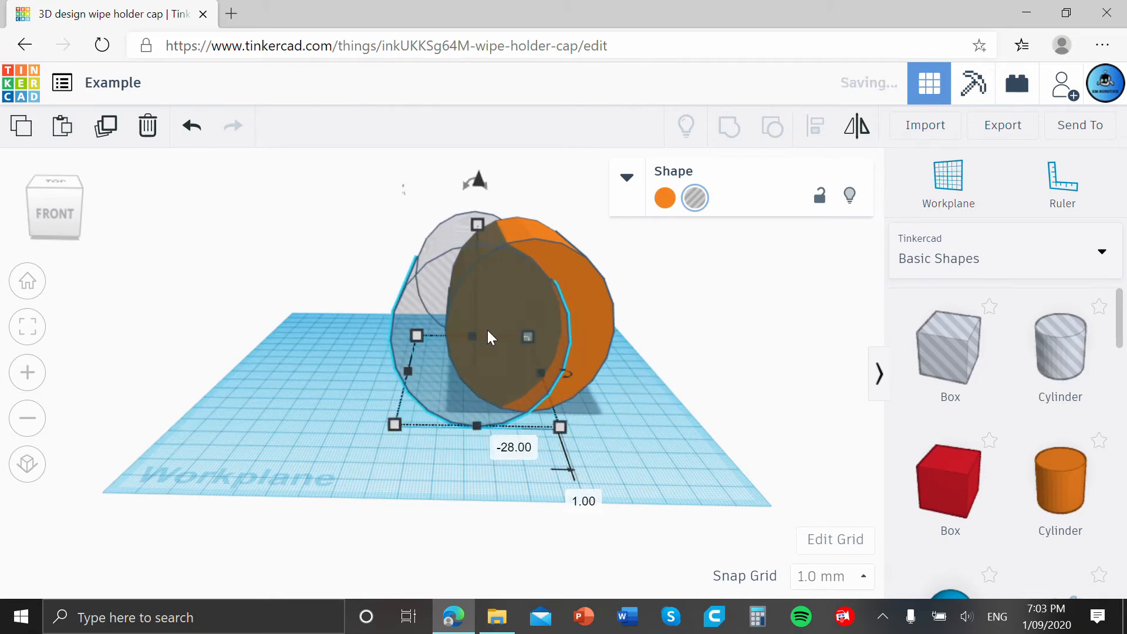
{"action": "left_click", "coordinate": [687, 393]}
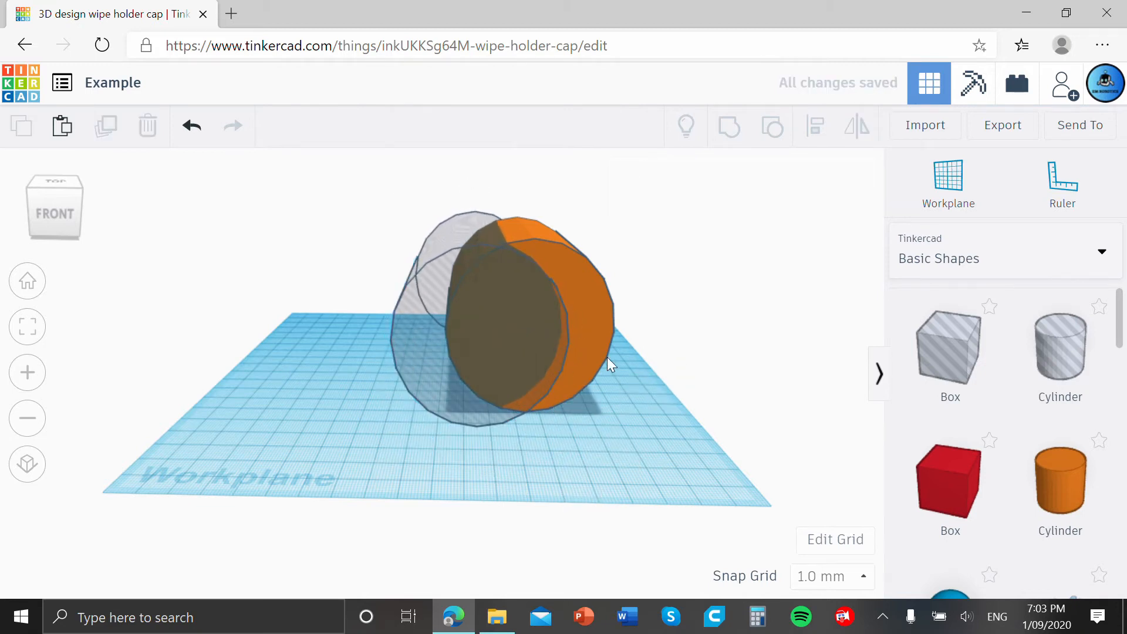
{"action": "right_click_drag", "start_coordinate": [683, 375], "coordinate": [728, 470]}
{"action": "left_click_drag", "start_coordinate": [600, 343], "coordinate": [346, 162]}
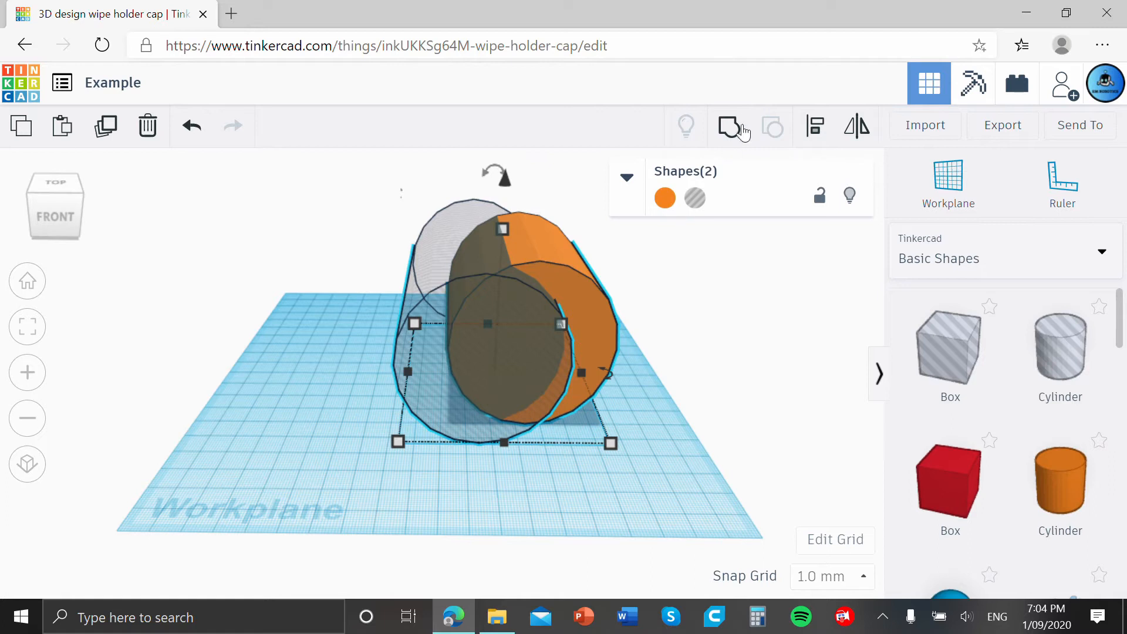
{"action": "left_click", "coordinate": [732, 131]}
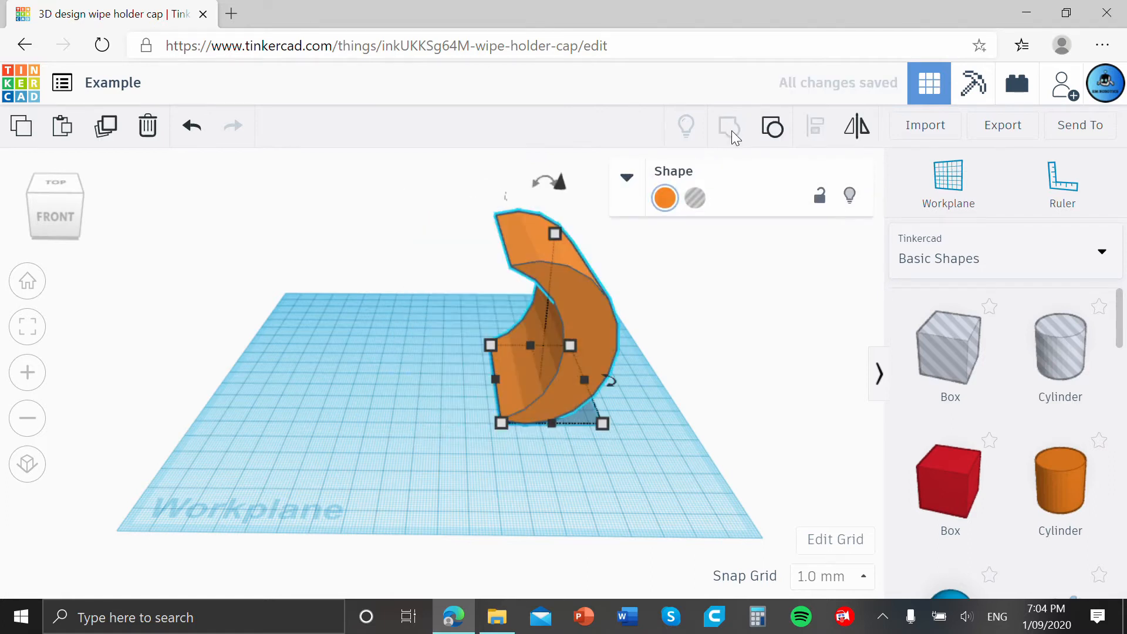
Add a cylinder hole on the workplane beside the crescent body's curved outer side and tilt it.
{"action": "left_click", "coordinate": [732, 278]}
{"action": "right_click_drag", "start_coordinate": [732, 279], "coordinate": [491, 258]}
{"action": "left_click_drag", "start_coordinate": [1020, 339], "coordinate": [499, 446]}
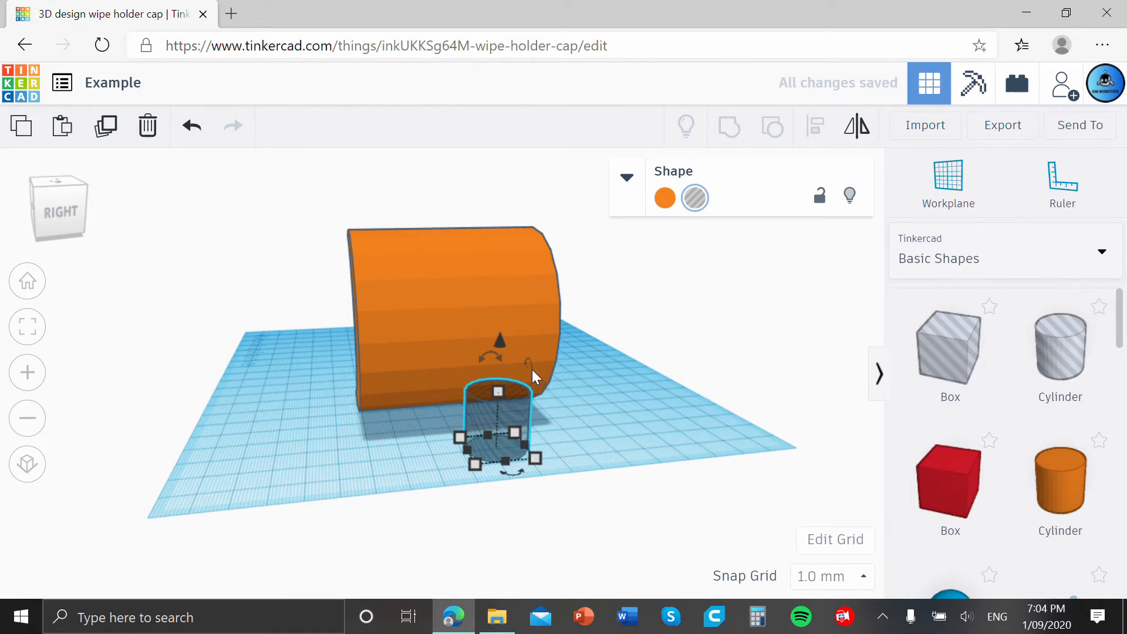
{"action": "left_click_drag", "start_coordinate": [532, 369], "coordinate": [523, 416]}
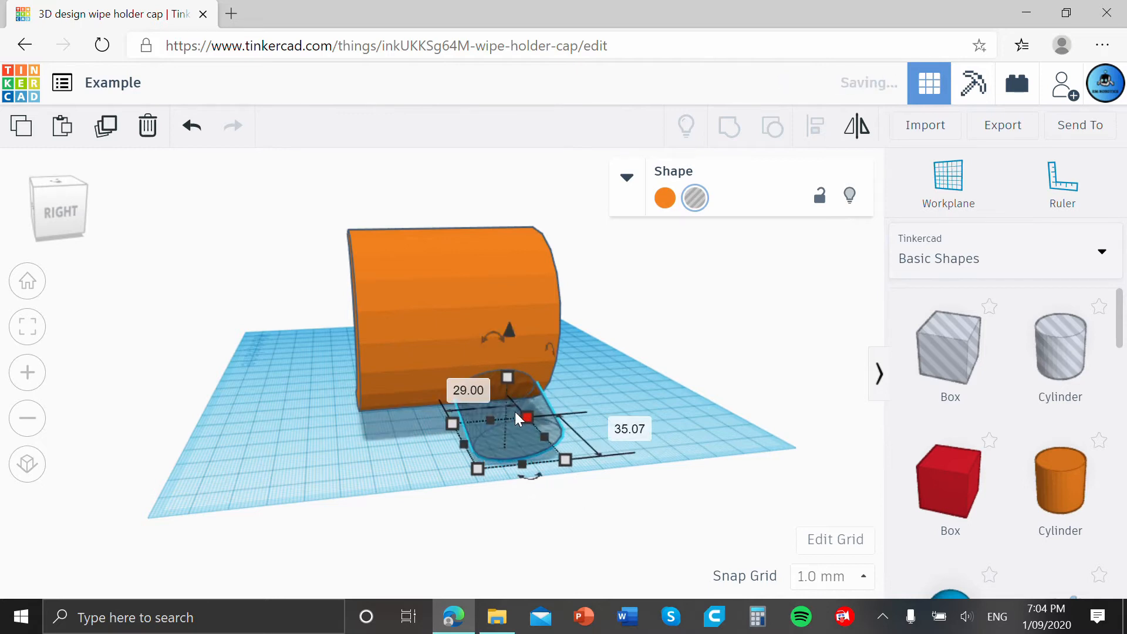
Raise the tilted hole cylinder about 23 mm and move it into the curved wall of the orange body.
{"action": "left_click", "coordinate": [504, 324]}
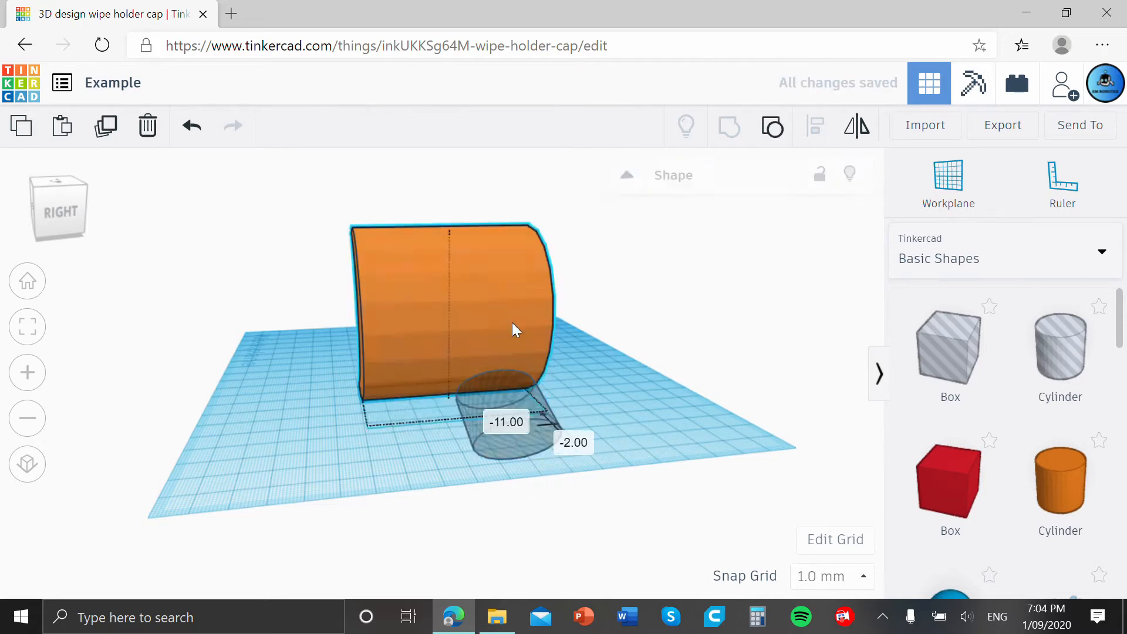
{"action": "left_click", "coordinate": [513, 386]}
{"action": "left_click_drag", "start_coordinate": [508, 324], "coordinate": [512, 249]}
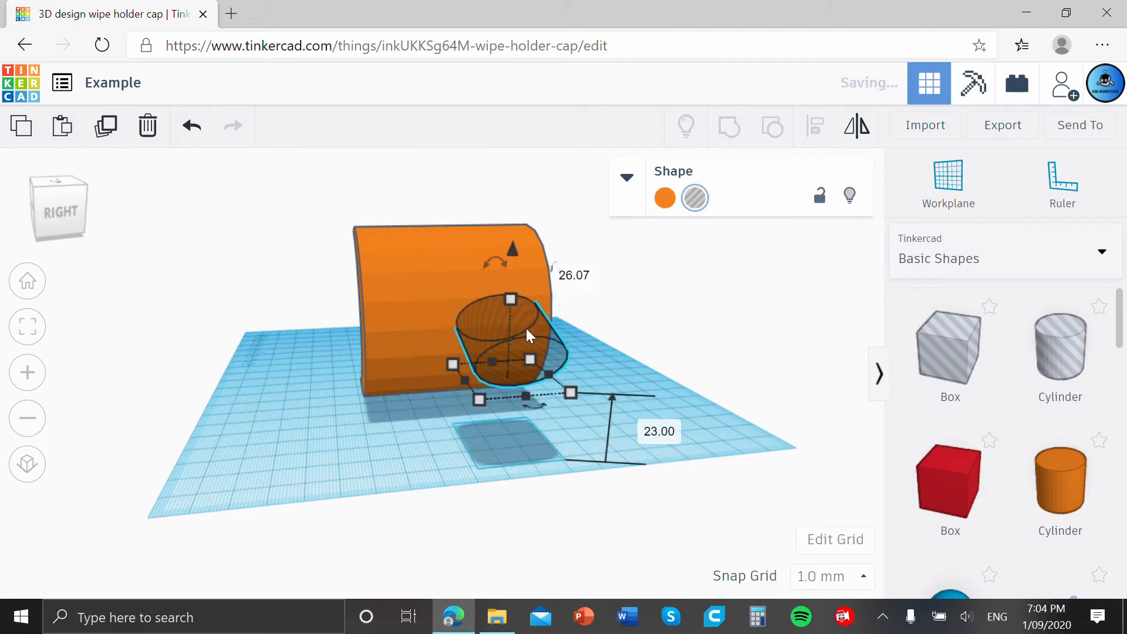
{"action": "left_click_drag", "start_coordinate": [496, 361], "coordinate": [467, 287]}
Group the tilted hole cylinder with the orange body to cut an opening through its curved wall.
{"action": "left_click", "coordinate": [506, 331]}
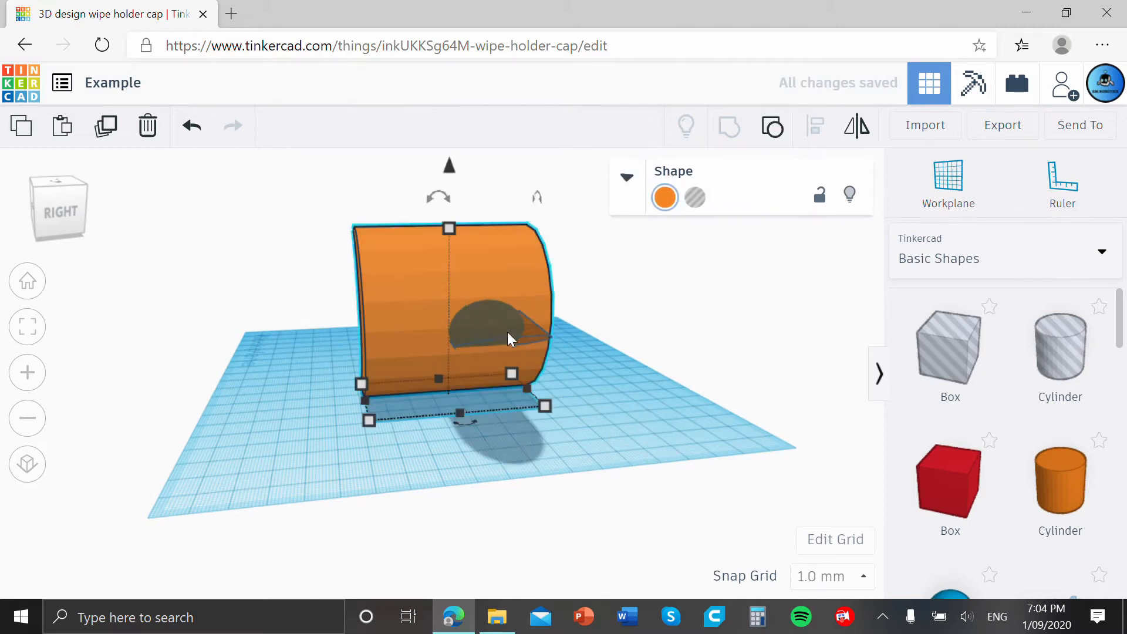
{"action": "left_click_drag", "start_coordinate": [620, 397], "coordinate": [346, 201]}
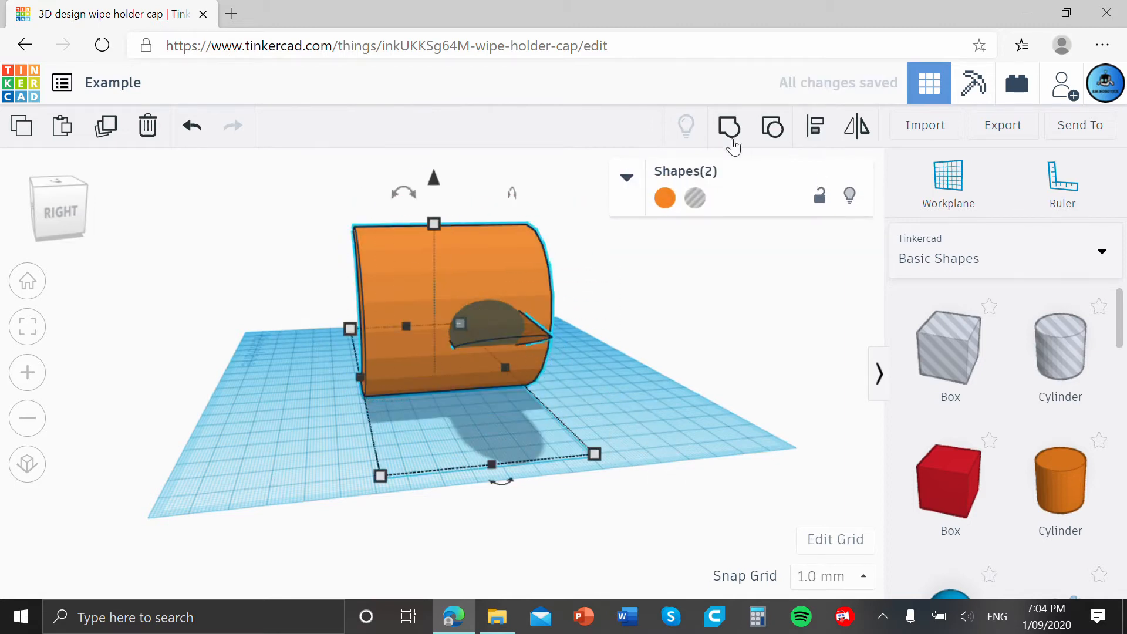
{"action": "left_click", "coordinate": [732, 140]}
{"action": "left_click", "coordinate": [619, 276]}
{"action": "right_click_drag", "start_coordinate": [618, 276], "coordinate": [617, 363]}
Delete the cut orange body from the workplane.
{"action": "left_click_drag", "start_coordinate": [350, 235], "coordinate": [353, 232]}
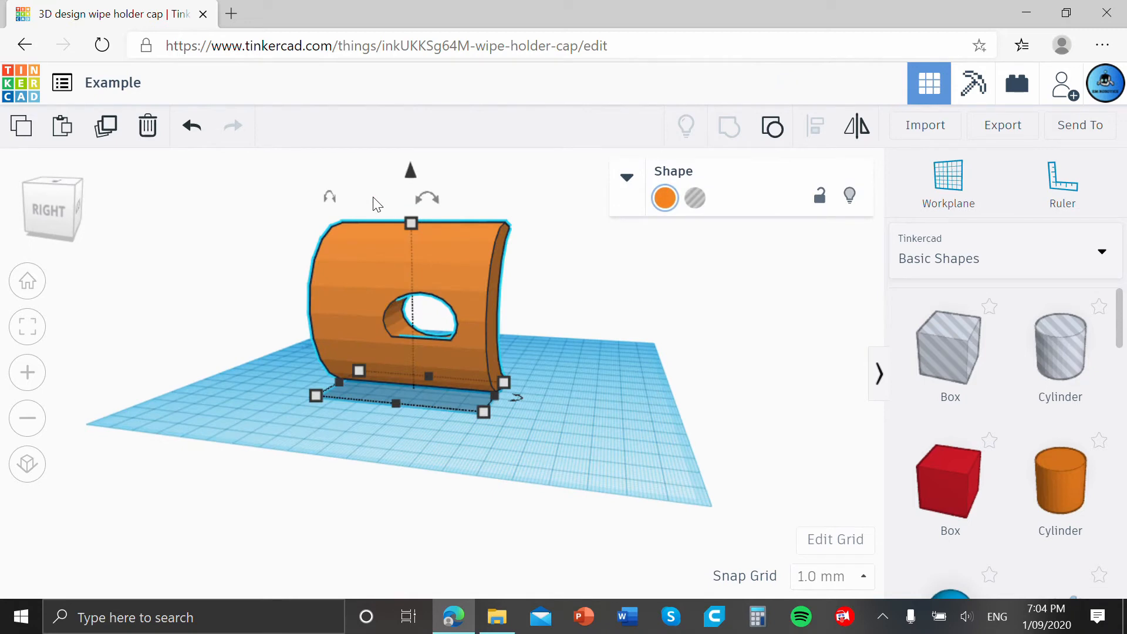
{"action": "key", "text": "Delete"}
{"action": "right_click_drag", "start_coordinate": [512, 290], "coordinate": [503, 330]}
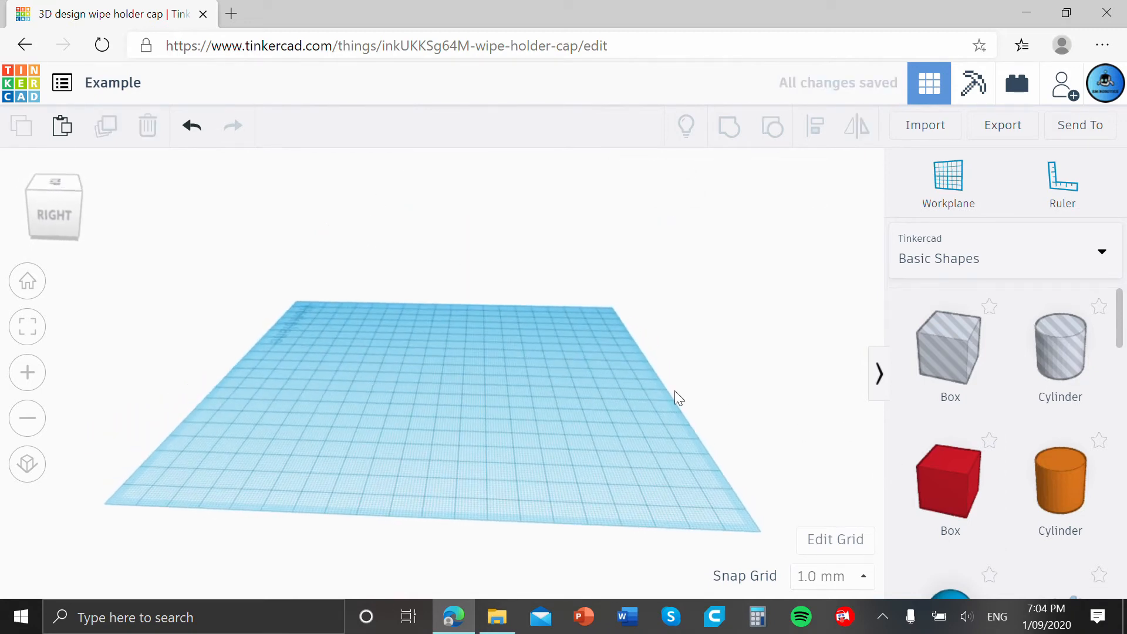
Add a red box, enlarge its footprint to about 43 by 38 mm, and adjust its height freehand.
{"action": "scroll", "coordinate": [687, 403], "scroll_direction": "down", "scroll_amount": 3}
{"action": "left_click_drag", "start_coordinate": [946, 468], "coordinate": [545, 392]}
{"action": "scroll", "coordinate": [537, 378], "scroll_direction": "up", "scroll_amount": 5}
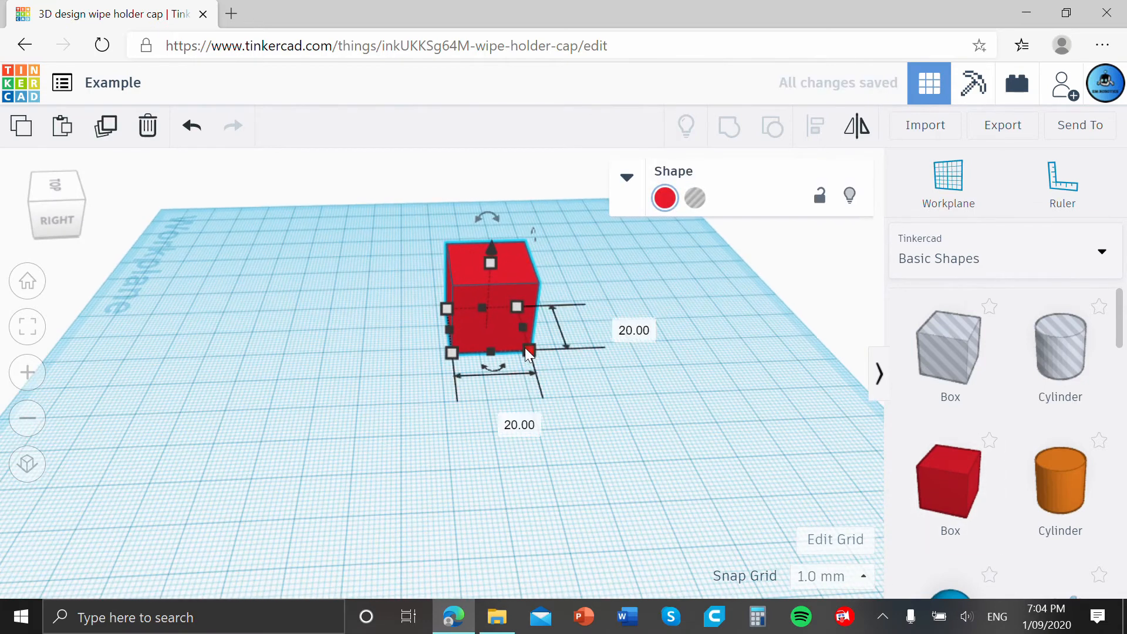
{"action": "left_click_drag", "start_coordinate": [529, 351], "coordinate": [583, 385]}
{"action": "right_click_drag", "start_coordinate": [571, 410], "coordinate": [704, 446]}
{"action": "scroll", "coordinate": [704, 446], "scroll_direction": "down", "scroll_amount": 2}
{"action": "right_click_drag", "start_coordinate": [613, 420], "coordinate": [618, 465]}
{"action": "left_click_drag", "start_coordinate": [407, 292], "coordinate": [408, 267]}
{"action": "left_click_drag", "start_coordinate": [459, 368], "coordinate": [486, 379]}
{"action": "left_click", "coordinate": [568, 411]}
Add a green roof in front of the red box and enlarge its footprint to about 44 by 35 mm.
{"action": "scroll", "coordinate": [969, 381], "scroll_direction": "down", "scroll_amount": 4}
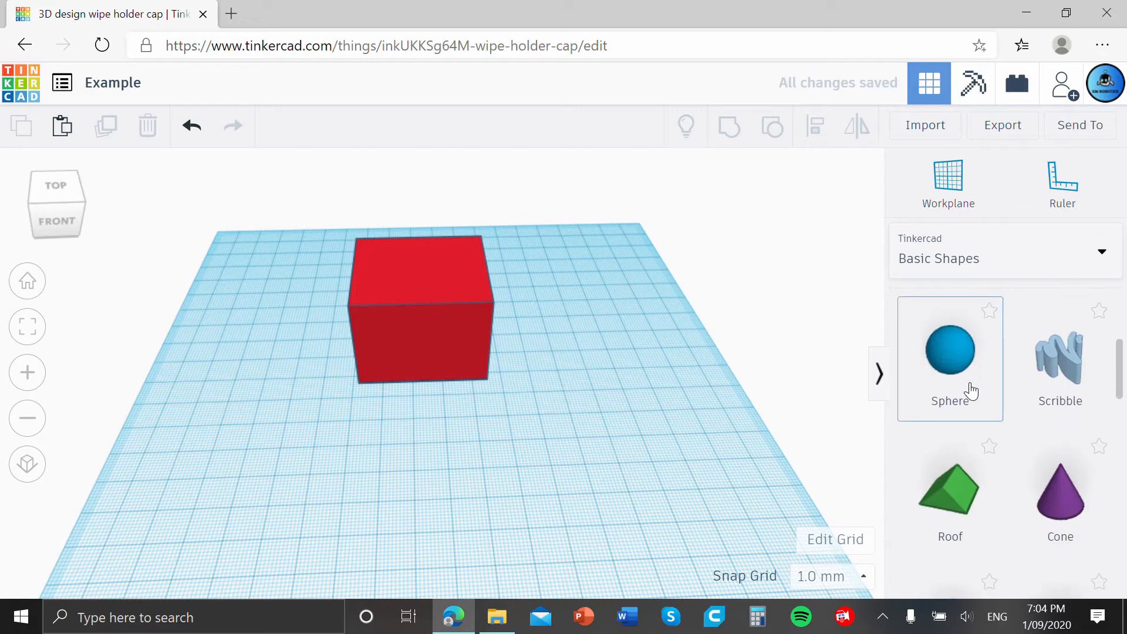
{"action": "scroll", "coordinate": [980, 411], "scroll_direction": "down", "scroll_amount": 2}
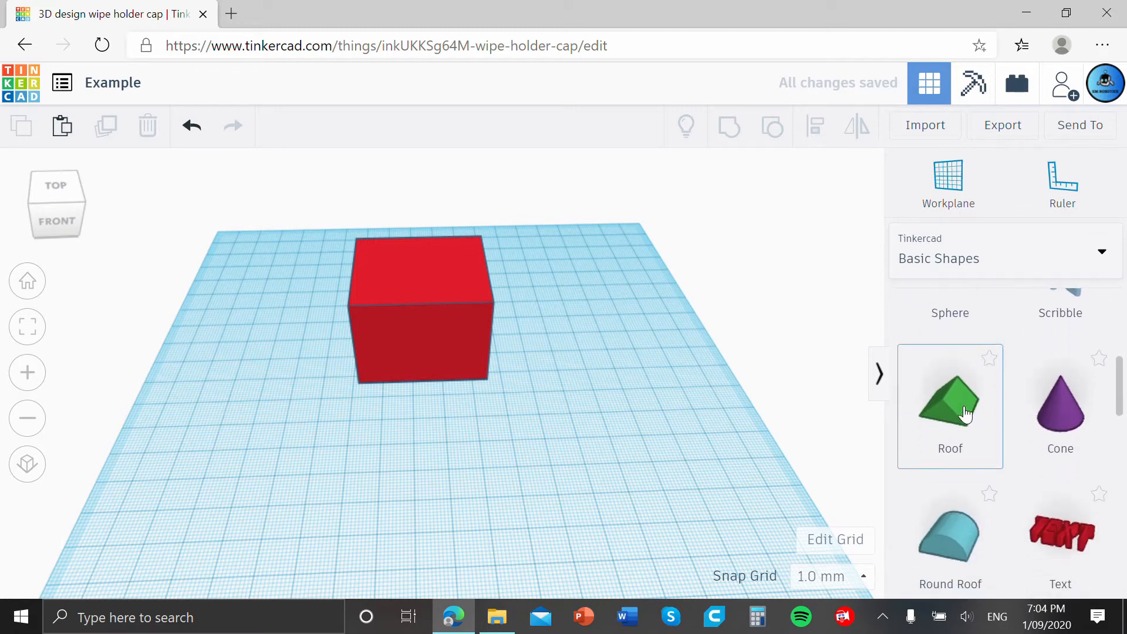
{"action": "left_click_drag", "start_coordinate": [966, 414], "coordinate": [386, 420]}
{"action": "left_click_drag", "start_coordinate": [420, 466], "coordinate": [509, 514]}
Check the red box's footprint dimensions, set the green roof's width to 43 mm, and increase its length.
{"action": "left_click", "coordinate": [489, 370]}
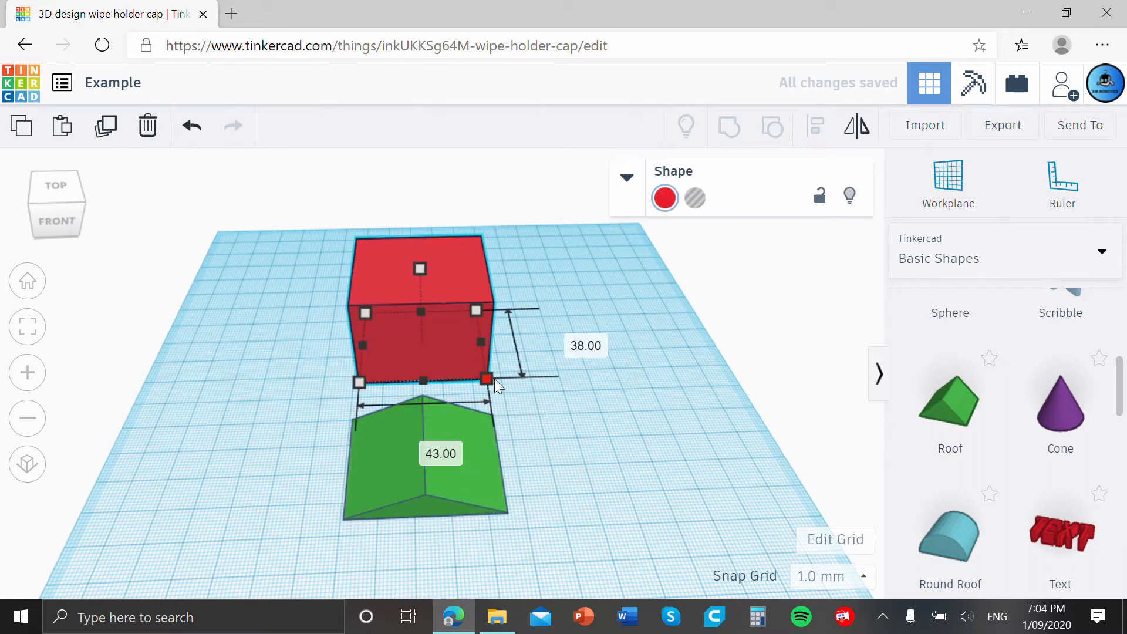
{"action": "left_click", "coordinate": [566, 446]}
{"action": "scroll", "coordinate": [505, 437], "scroll_direction": "down", "scroll_amount": 2}
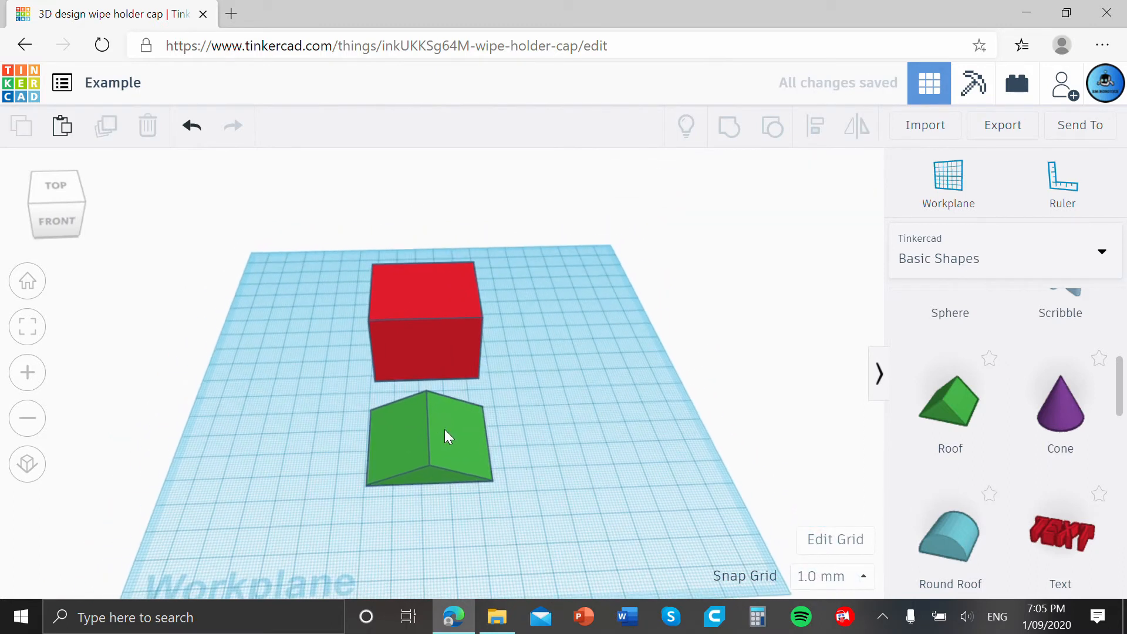
{"action": "left_click", "coordinate": [445, 428]}
{"action": "left_click", "coordinate": [488, 486]}
{"action": "left_click", "coordinate": [451, 569]}
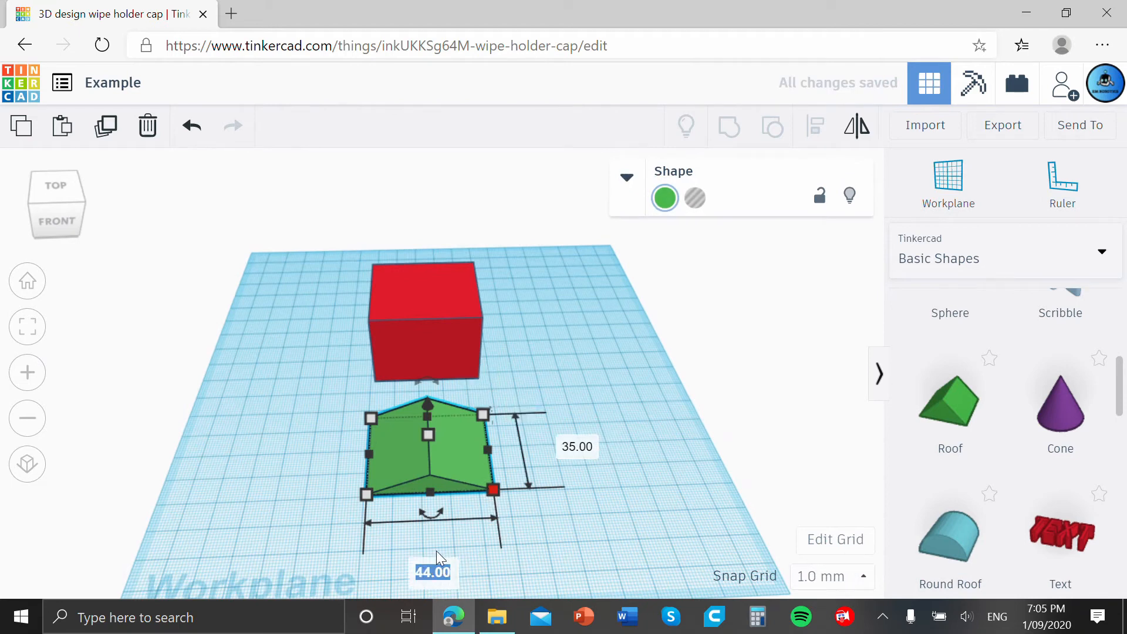
{"action": "type", "text": "43"}
{"action": "left_click", "coordinate": [590, 446]}
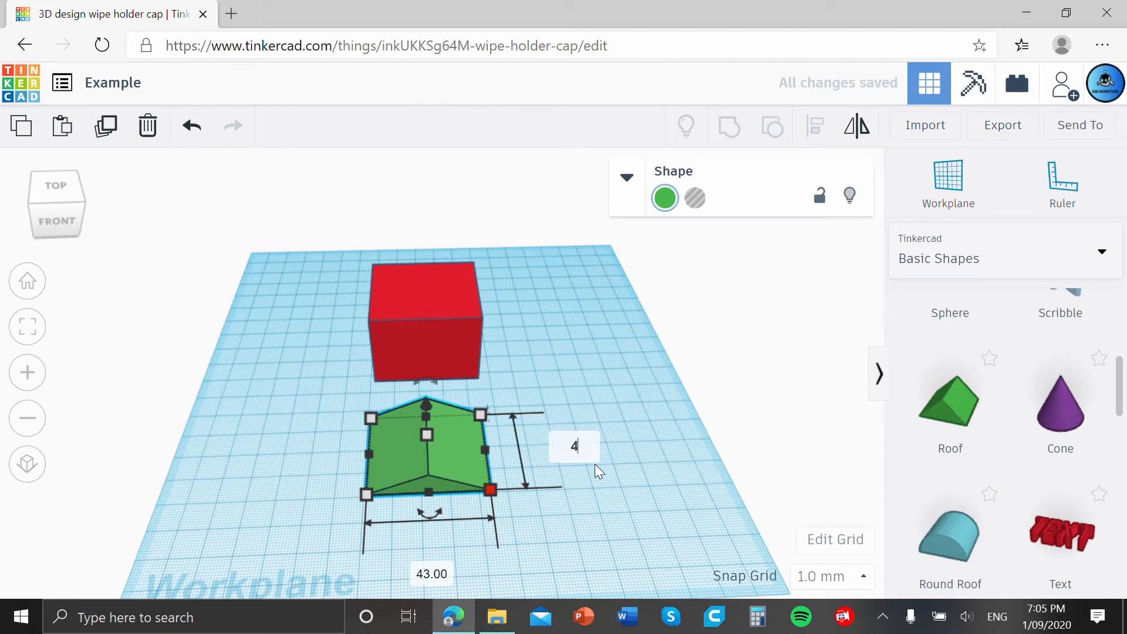
{"action": "key", "text": "Return"}
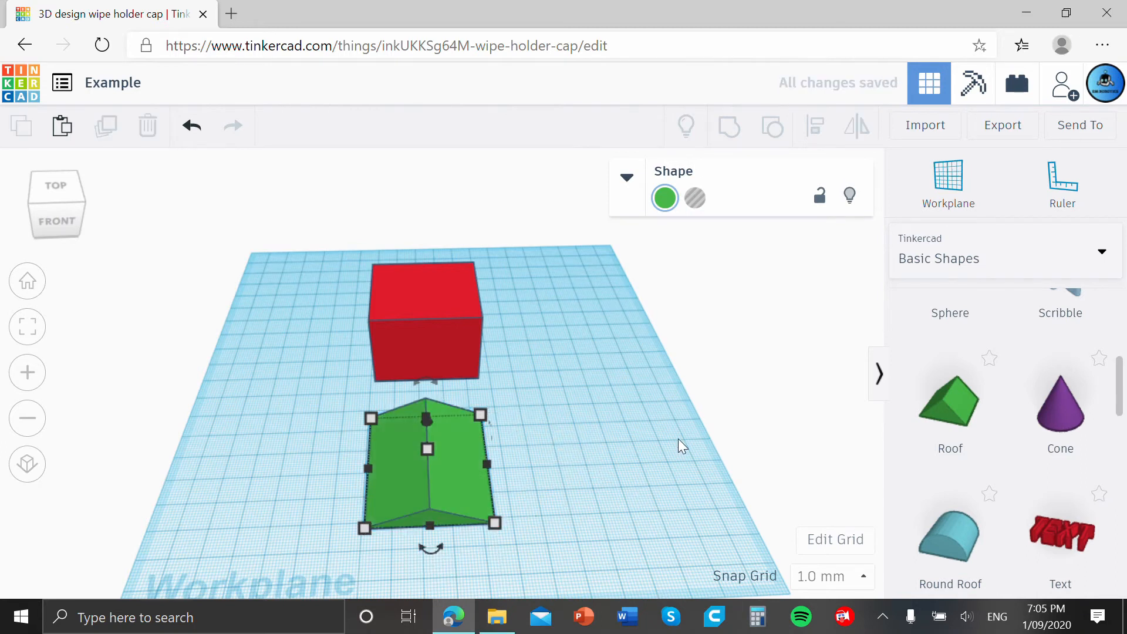
Try to line the green roof up with the red box by eye from the front.
{"action": "right_click_drag", "start_coordinate": [678, 438], "coordinate": [533, 402]}
{"action": "left_click_drag", "start_coordinate": [432, 383], "coordinate": [385, 397]}
{"action": "right_click_drag", "start_coordinate": [524, 401], "coordinate": [431, 421]}
{"action": "left_click_drag", "start_coordinate": [431, 420], "coordinate": [449, 392]}
{"action": "right_click_drag", "start_coordinate": [622, 390], "coordinate": [584, 371]}
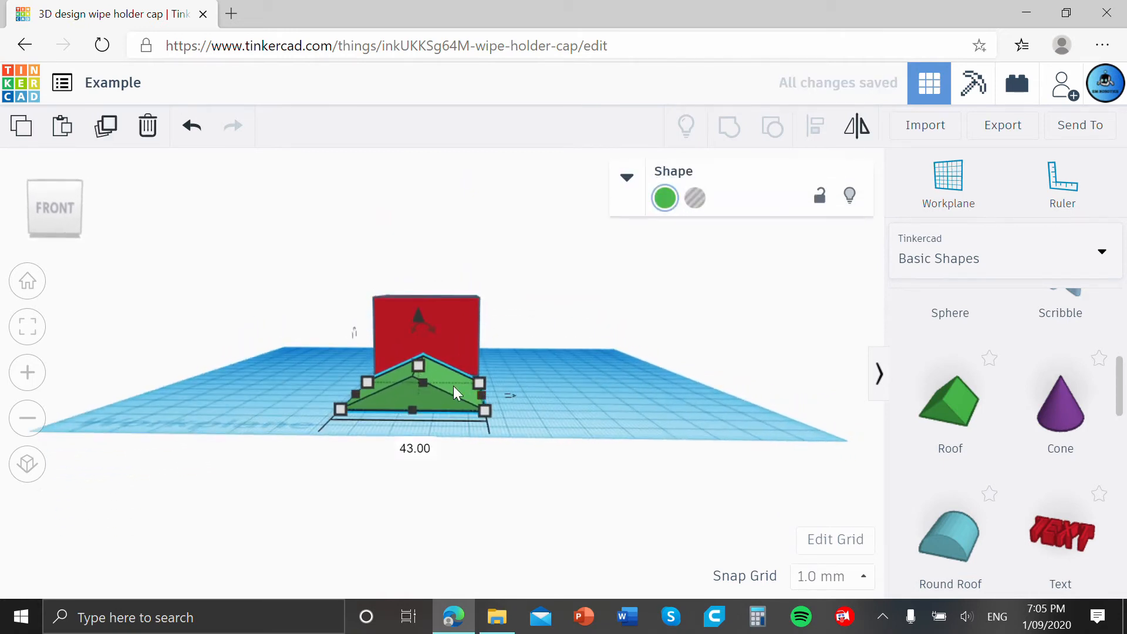
{"action": "left_click_drag", "start_coordinate": [454, 386], "coordinate": [447, 388]}
{"action": "right_click_drag", "start_coordinate": [543, 397], "coordinate": [572, 419]}
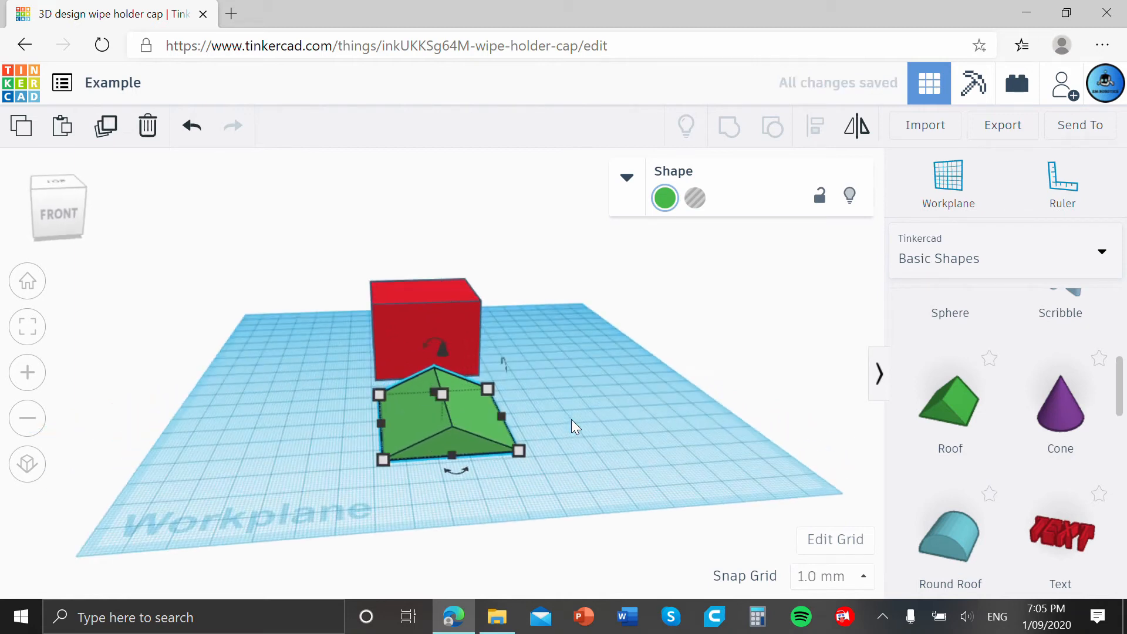
Select the box and roof together and align their centres across the width.
{"action": "left_click", "coordinate": [594, 431]}
{"action": "left_click_drag", "start_coordinate": [619, 457], "coordinate": [325, 269]}
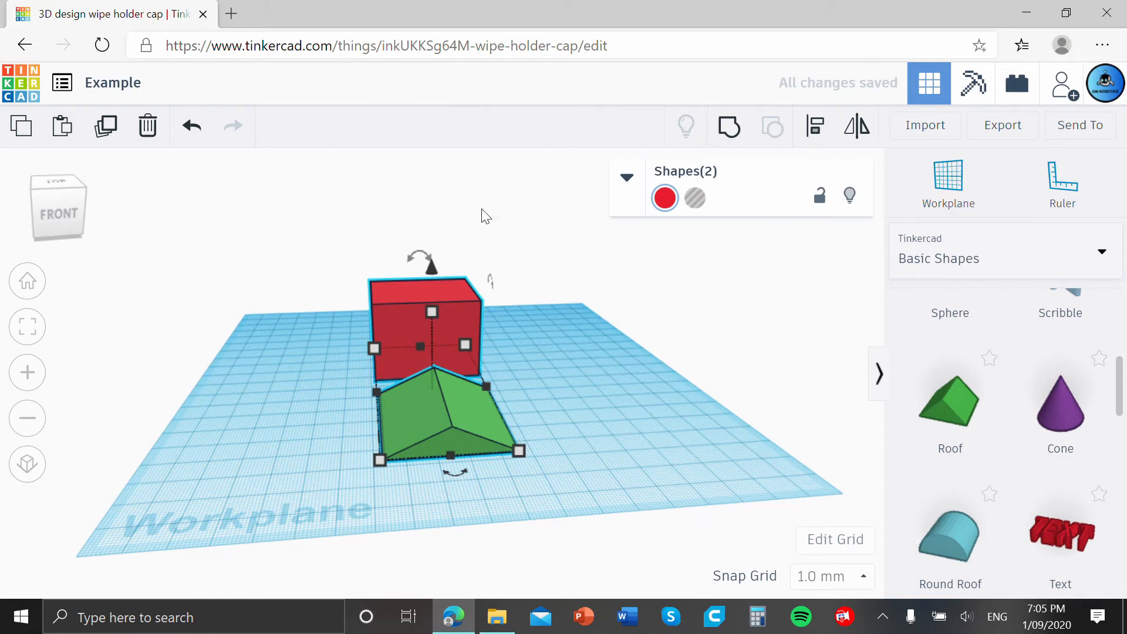
{"action": "left_click", "coordinate": [810, 134]}
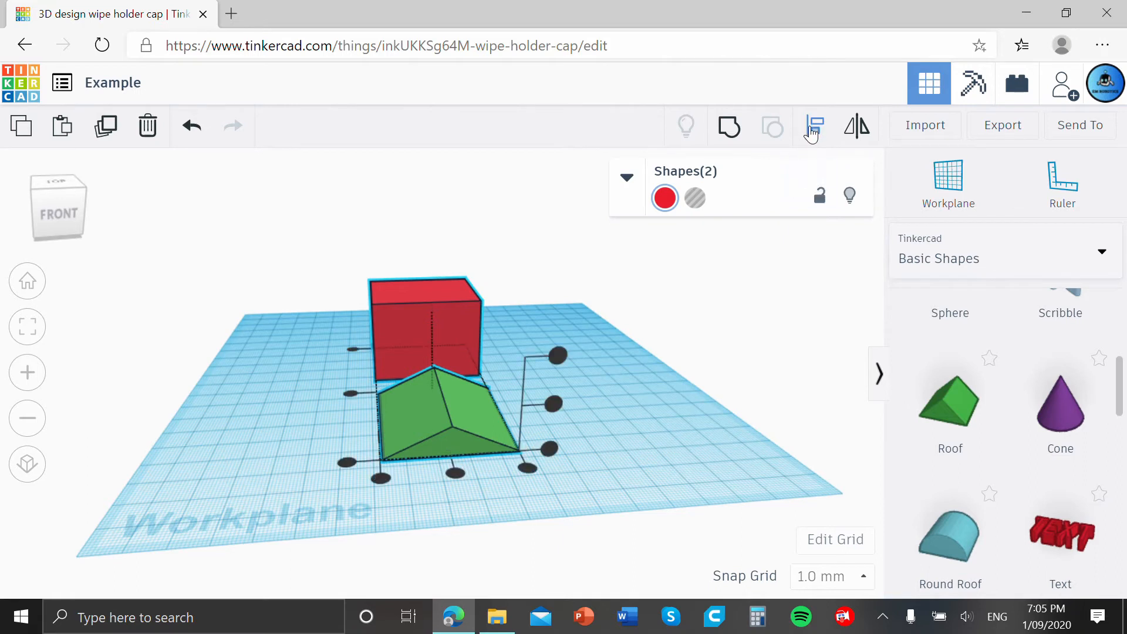
{"action": "right_click_drag", "start_coordinate": [729, 317], "coordinate": [534, 328]}
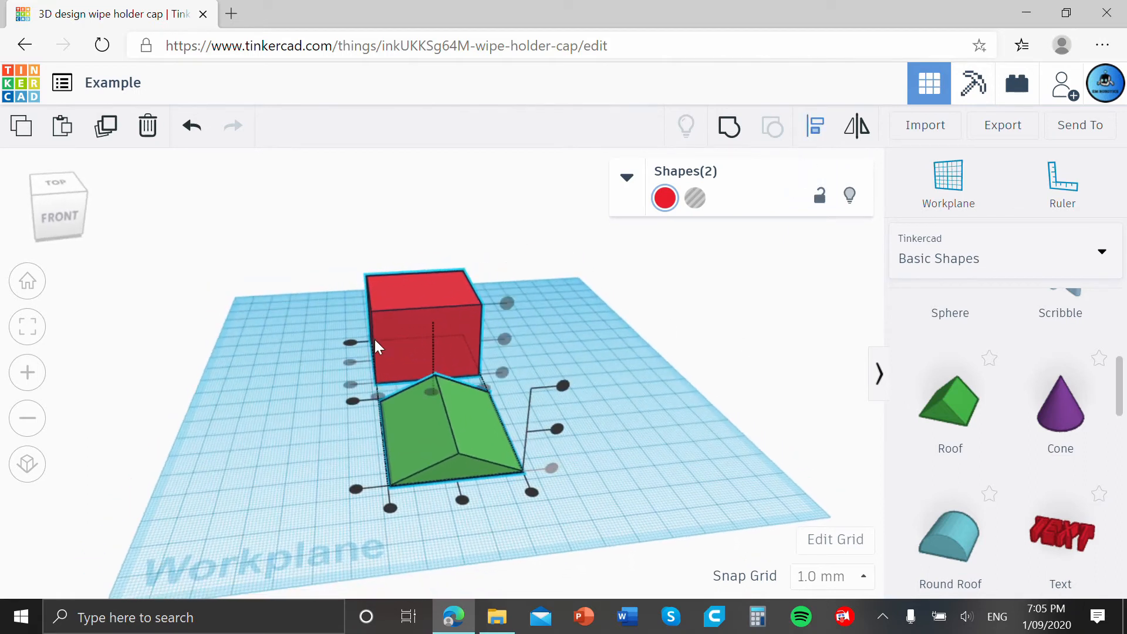
{"action": "mouse_move", "coordinate": [754, 420]}
{"action": "right_mouse_down"}
{"action": "mouse_move", "coordinate": [762, 408]}
{"action": "mouse_move", "coordinate": [734, 426]}
{"action": "right_mouse_up"}
{"action": "right_click_drag", "start_coordinate": [650, 425], "coordinate": [488, 346]}
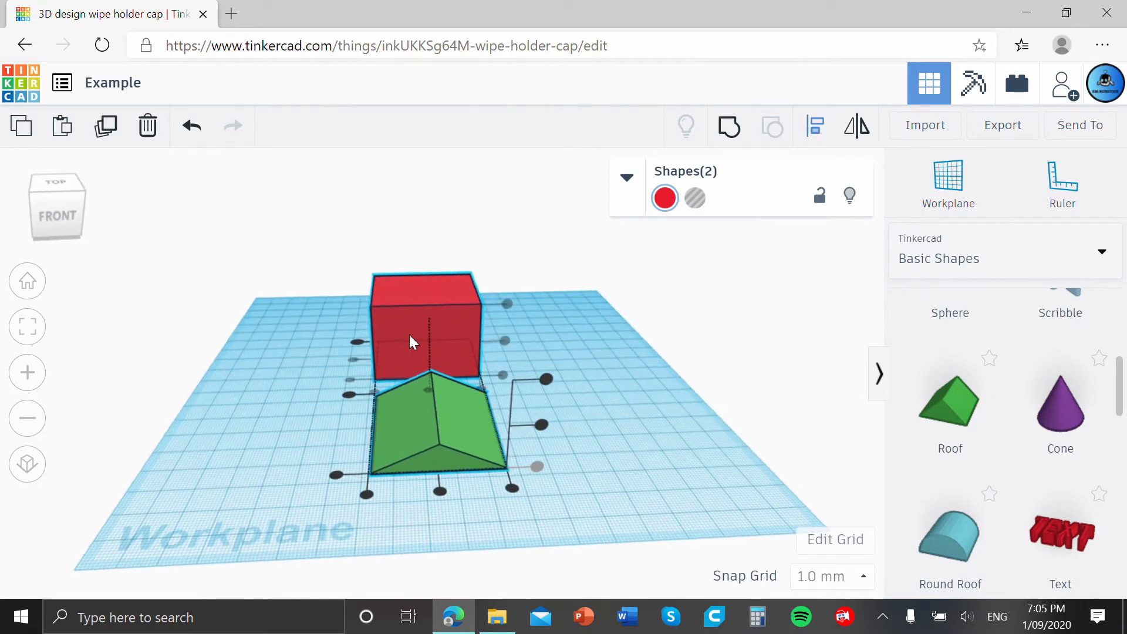
{"action": "left_click", "coordinate": [440, 493]}
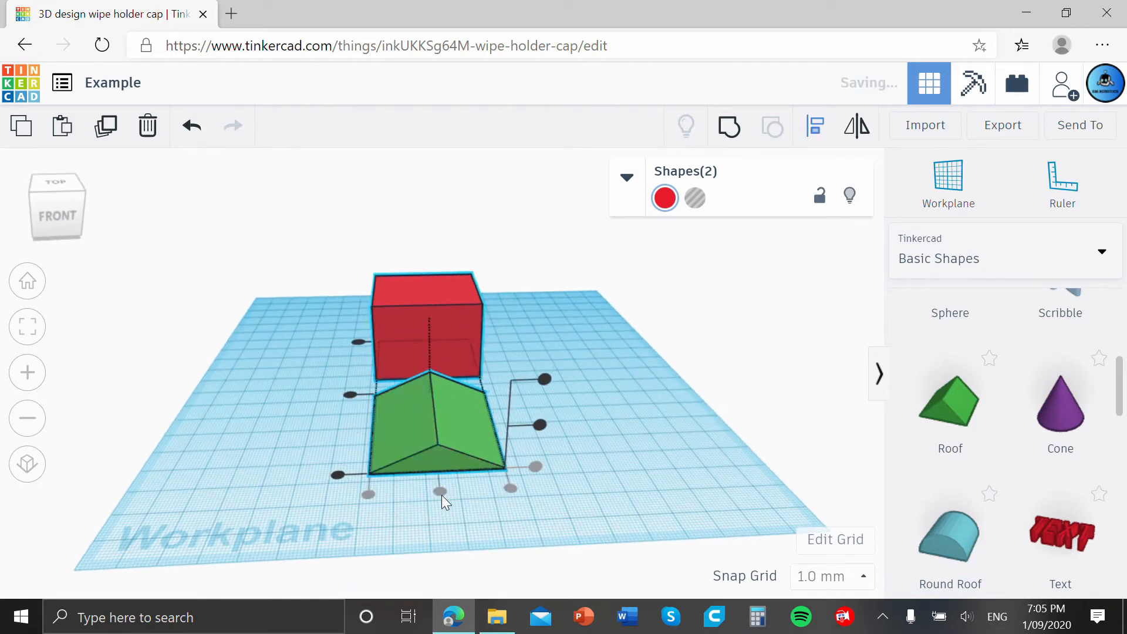
Align the box and roof at their centres in depth and at their tops in height.
{"action": "right_click_drag", "start_coordinate": [586, 453], "coordinate": [534, 432]}
{"action": "left_click", "coordinate": [439, 425]}
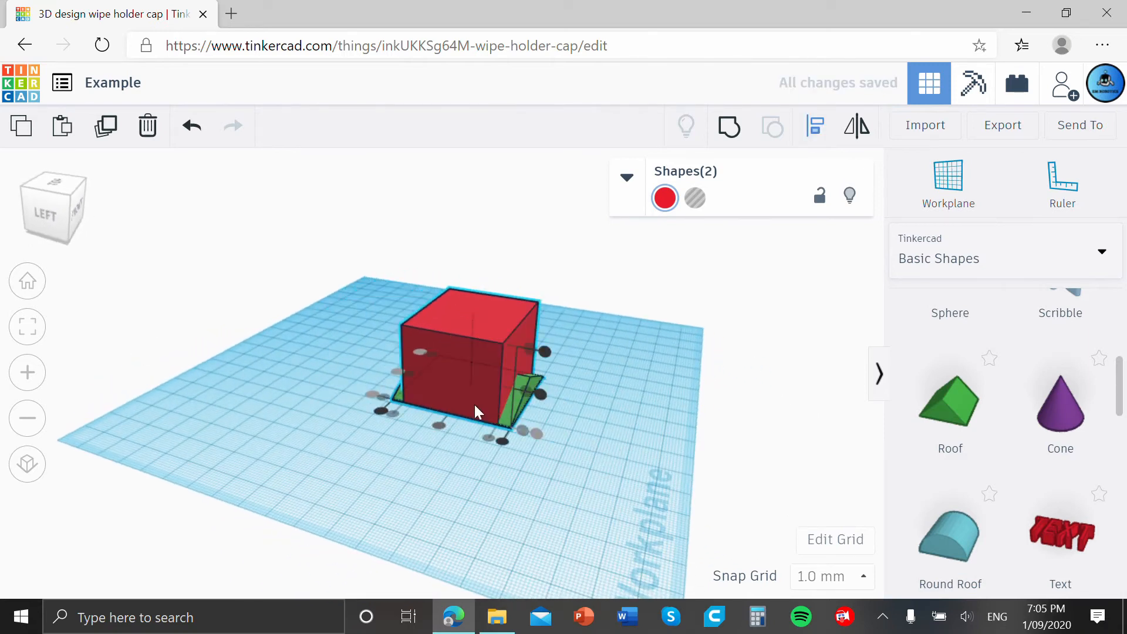
{"action": "left_click", "coordinate": [542, 392]}
{"action": "left_click", "coordinate": [543, 352]}
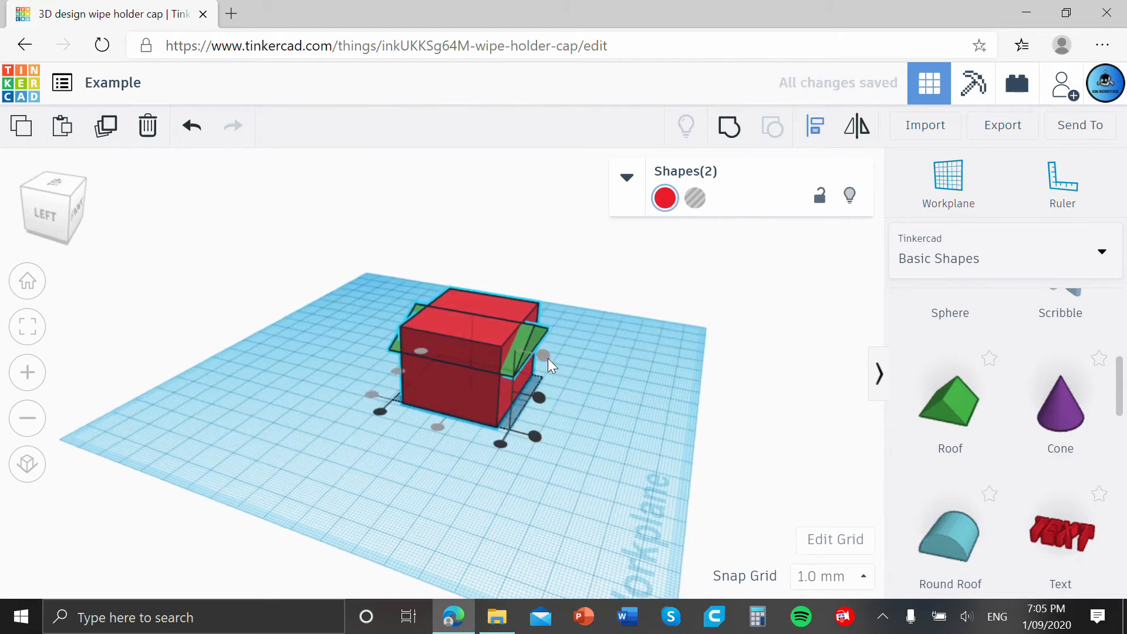
Raise the green roof until it sits on top of the red box.
{"action": "left_click", "coordinate": [622, 359]}
{"action": "left_click", "coordinate": [531, 337]}
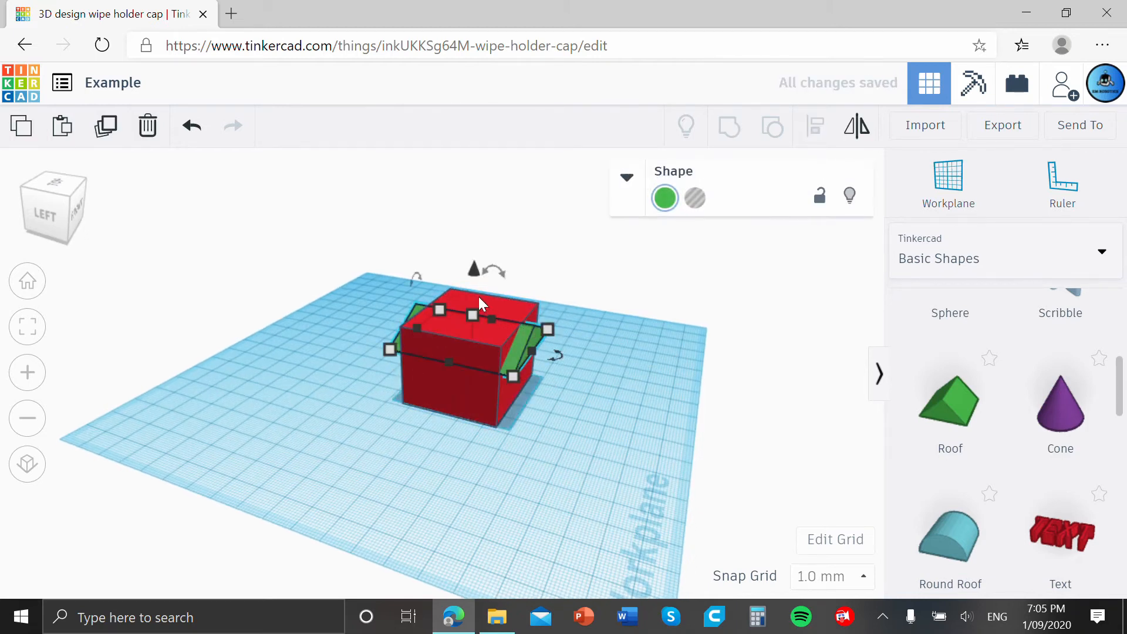
{"action": "left_click_drag", "start_coordinate": [475, 281], "coordinate": [473, 251]}
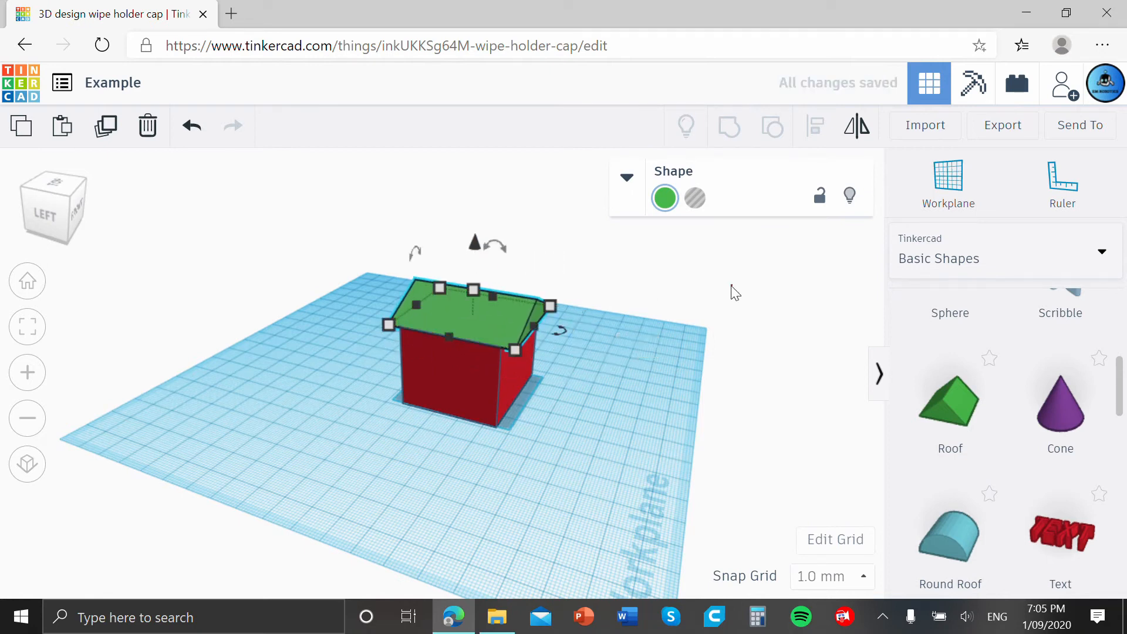
{"action": "right_click_drag", "start_coordinate": [732, 291], "coordinate": [510, 291]}
{"action": "scroll", "coordinate": [510, 294], "scroll_direction": "up", "scroll_amount": 4}
{"action": "right_click_drag", "start_coordinate": [551, 327], "coordinate": [474, 293]}
{"action": "left_click", "coordinate": [617, 353]}
{"action": "scroll", "coordinate": [405, 373], "scroll_direction": "down", "scroll_amount": 4}
{"action": "left_click", "coordinate": [475, 301]}
{"action": "left_click_drag", "start_coordinate": [453, 231], "coordinate": [453, 224]}
{"action": "left_click", "coordinate": [630, 273]}
{"action": "right_click_drag", "start_coordinate": [630, 273], "coordinate": [604, 288]}
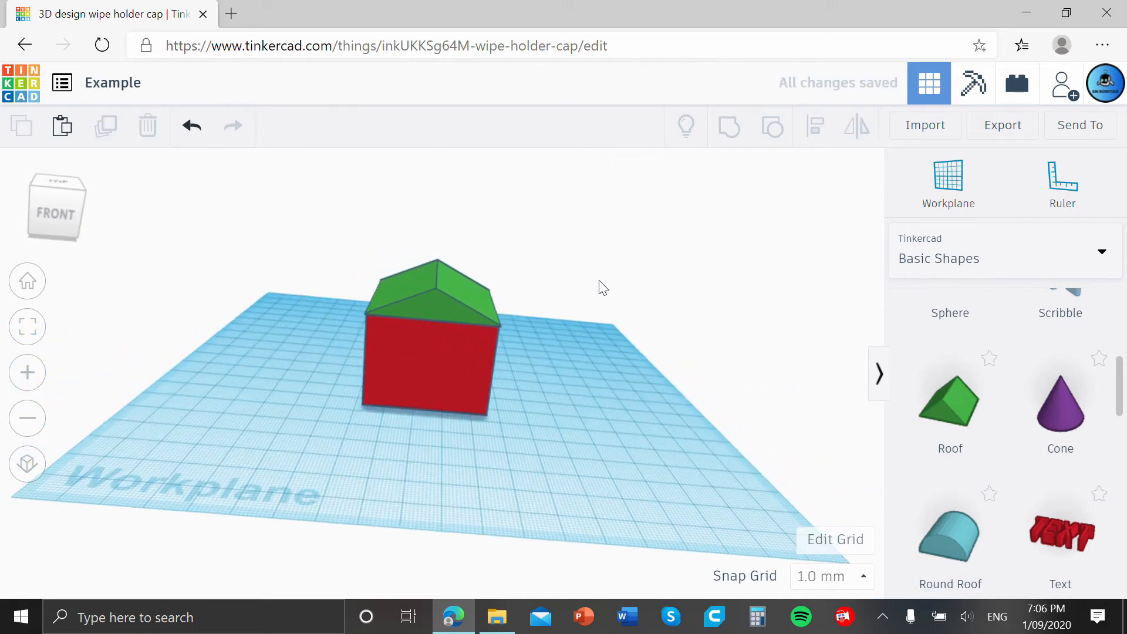
Move the roof off the box to its left side, and delete both shapes from the workplane.
{"action": "left_click_drag", "start_coordinate": [458, 294], "coordinate": [211, 379]}
{"action": "left_click", "coordinate": [628, 378]}
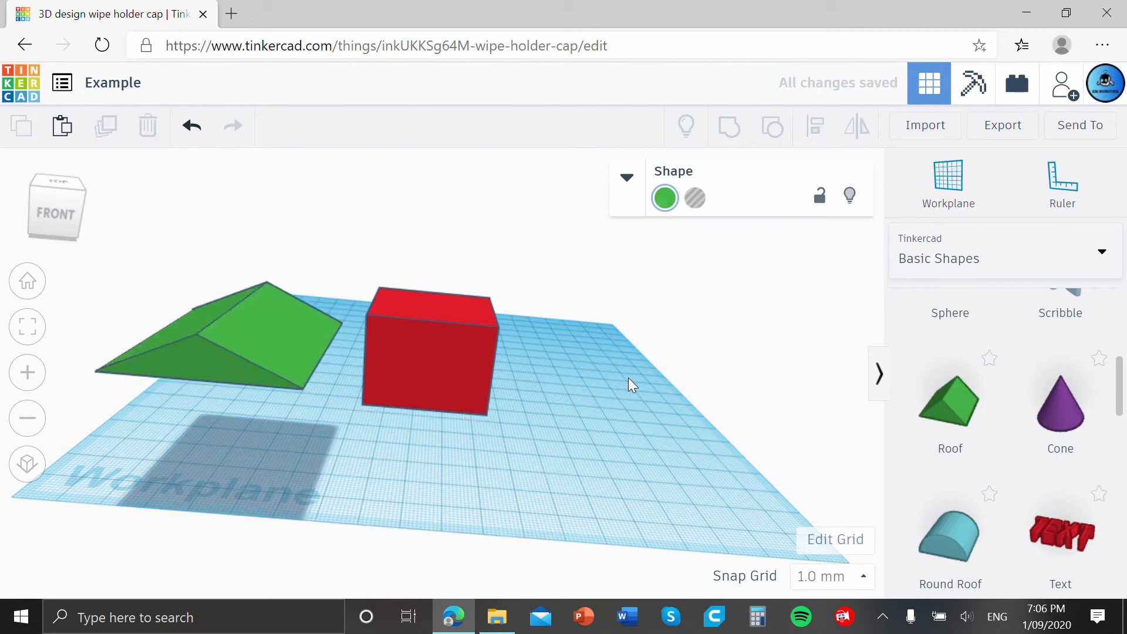
{"action": "left_click_drag", "start_coordinate": [611, 415], "coordinate": [206, 343]}
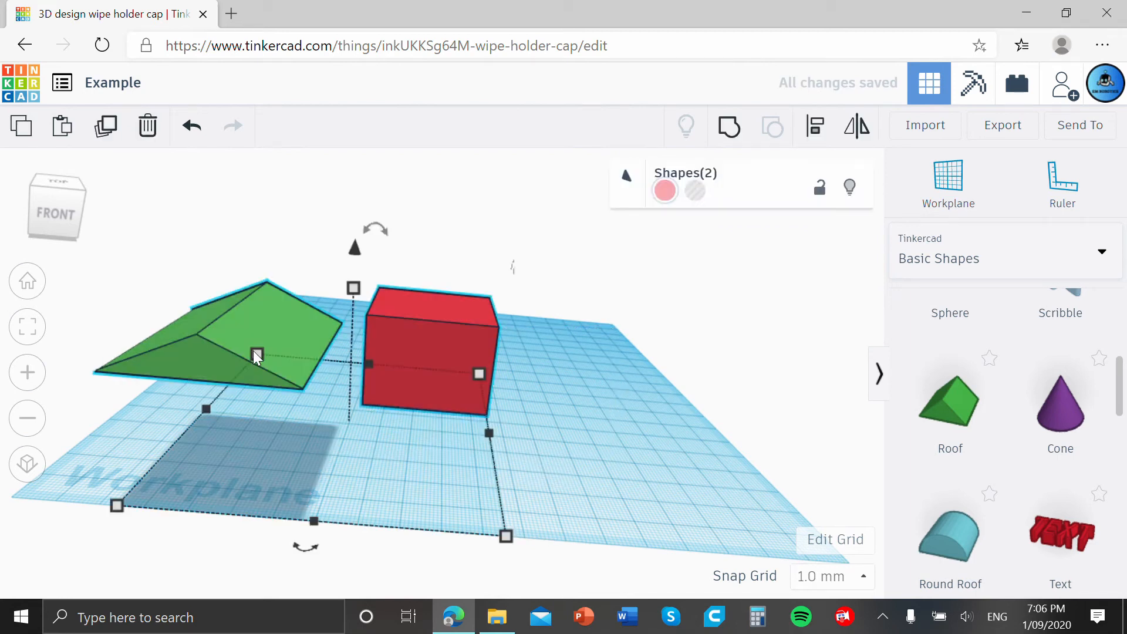
{"action": "key", "text": "ctrl+g"}
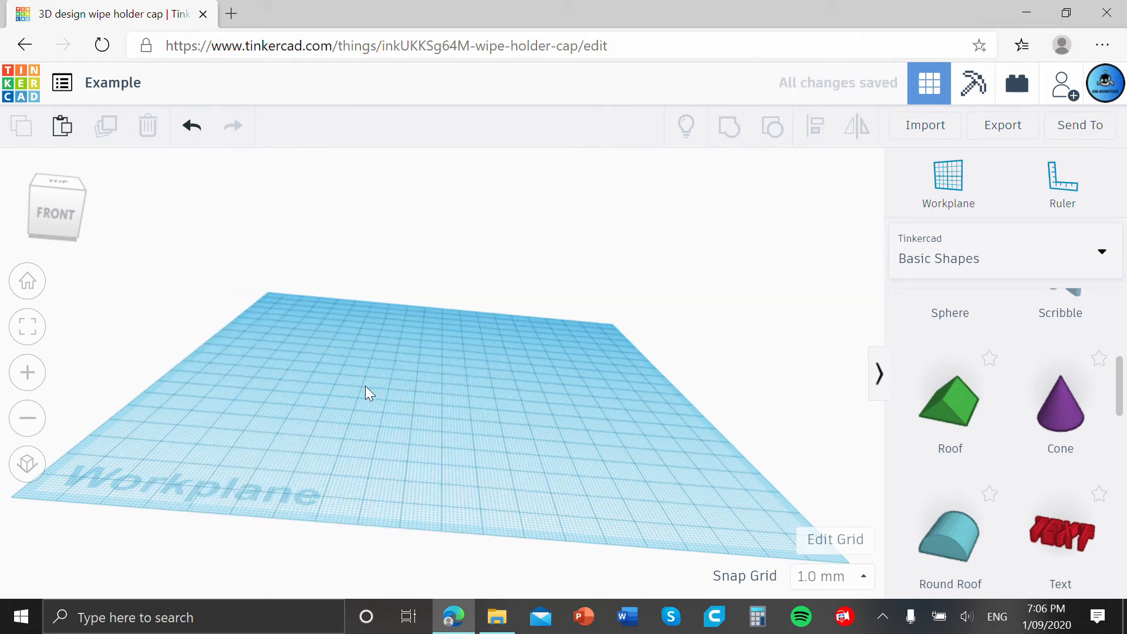
Place a Scribble shape on the workplane and draw a capital letter E with the pencil.
{"action": "right_click_drag", "start_coordinate": [428, 386], "coordinate": [566, 428]}
{"action": "scroll", "coordinate": [697, 463], "scroll_direction": "up", "scroll_amount": 2}
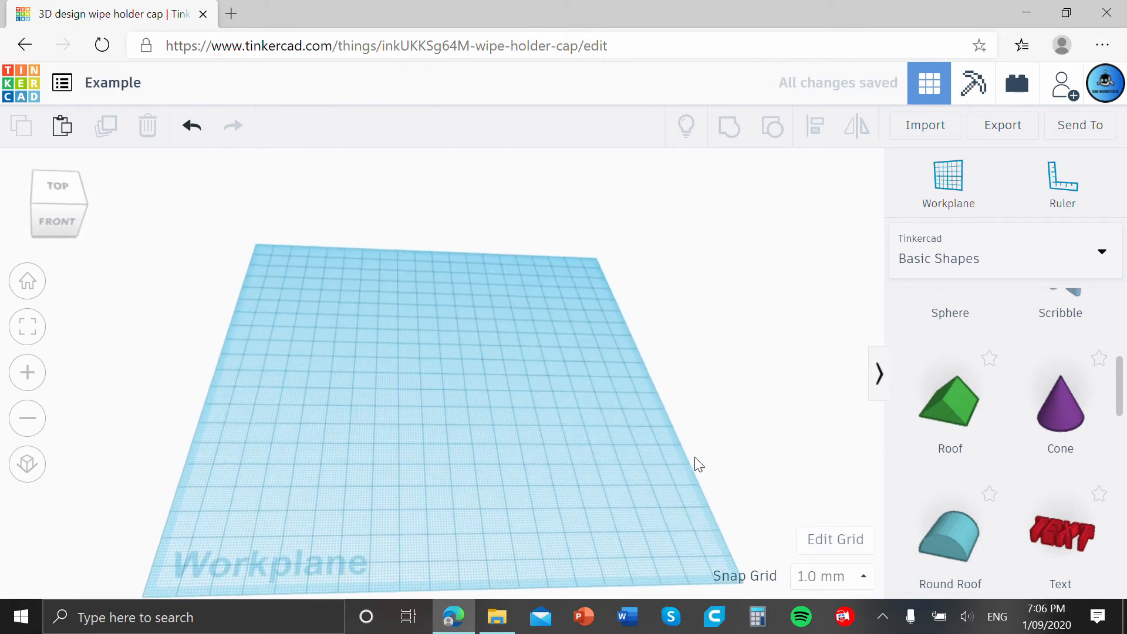
{"action": "left_click", "coordinate": [33, 297]}
{"action": "scroll", "coordinate": [960, 427], "scroll_direction": "up", "scroll_amount": 3}
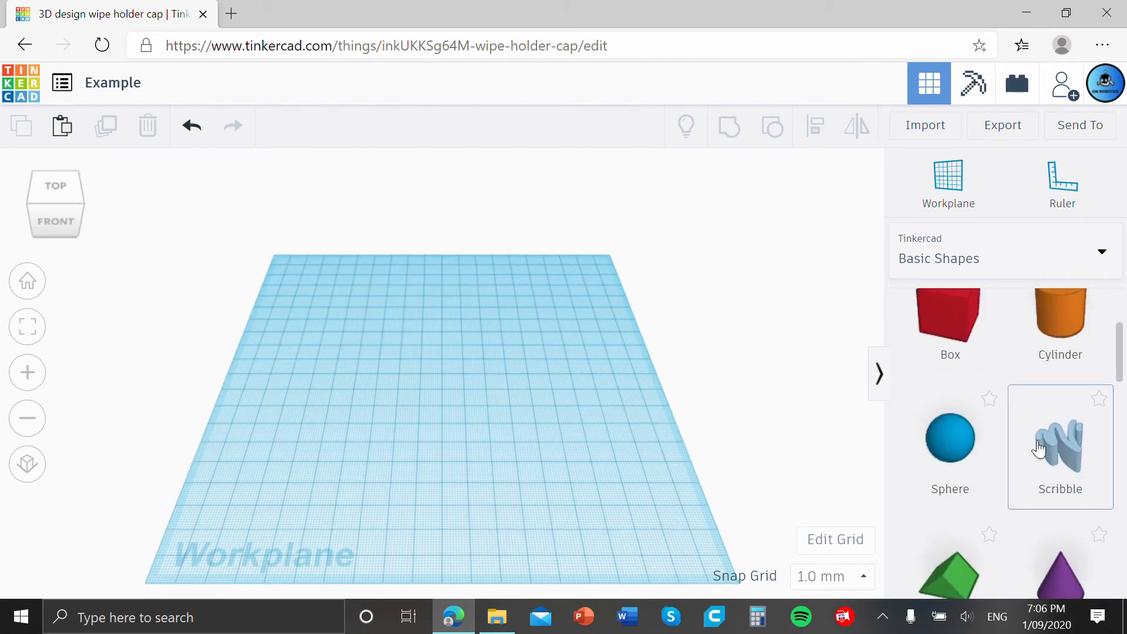
{"action": "left_click_drag", "start_coordinate": [1038, 448], "coordinate": [363, 321]}
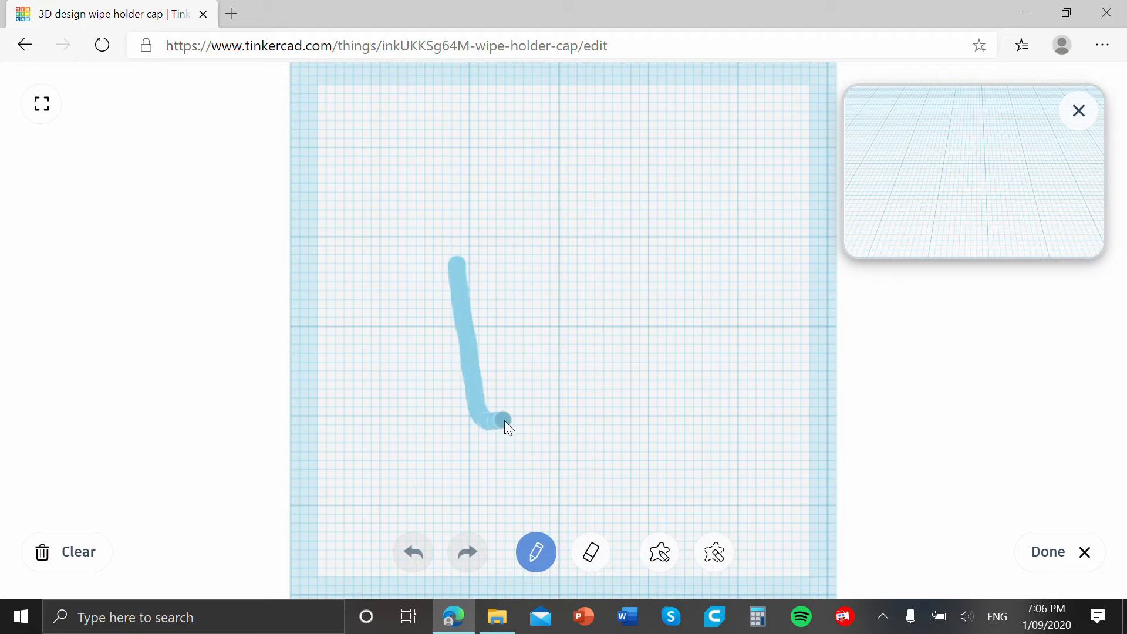
{"action": "left_click_drag", "start_coordinate": [578, 421], "coordinate": [579, 419]}
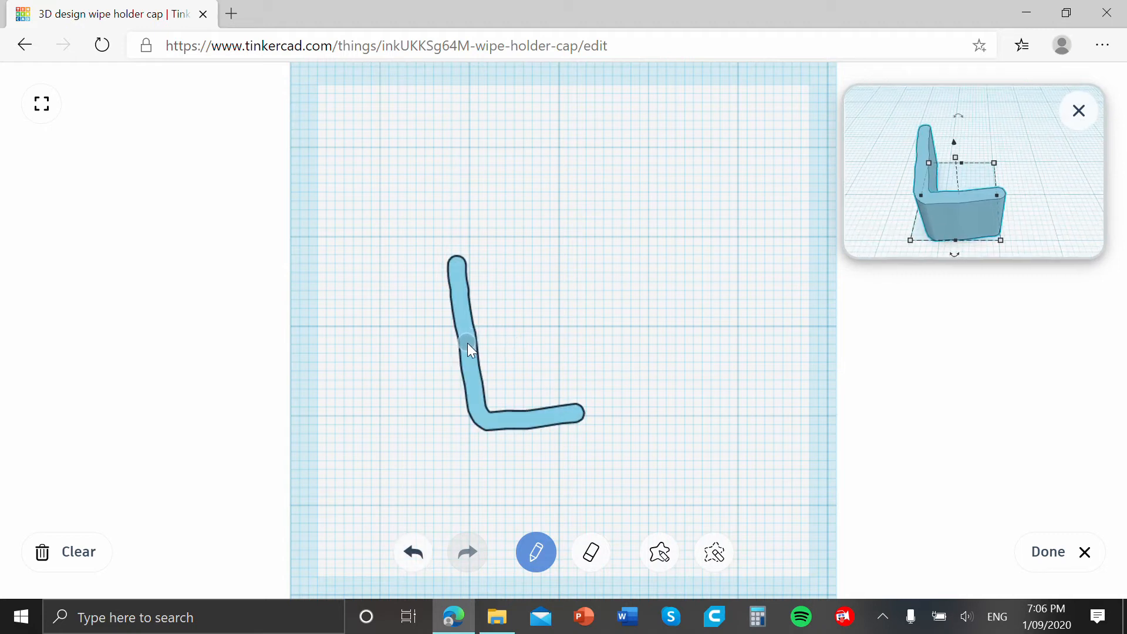
{"action": "left_click_drag", "start_coordinate": [548, 337], "coordinate": [550, 337]}
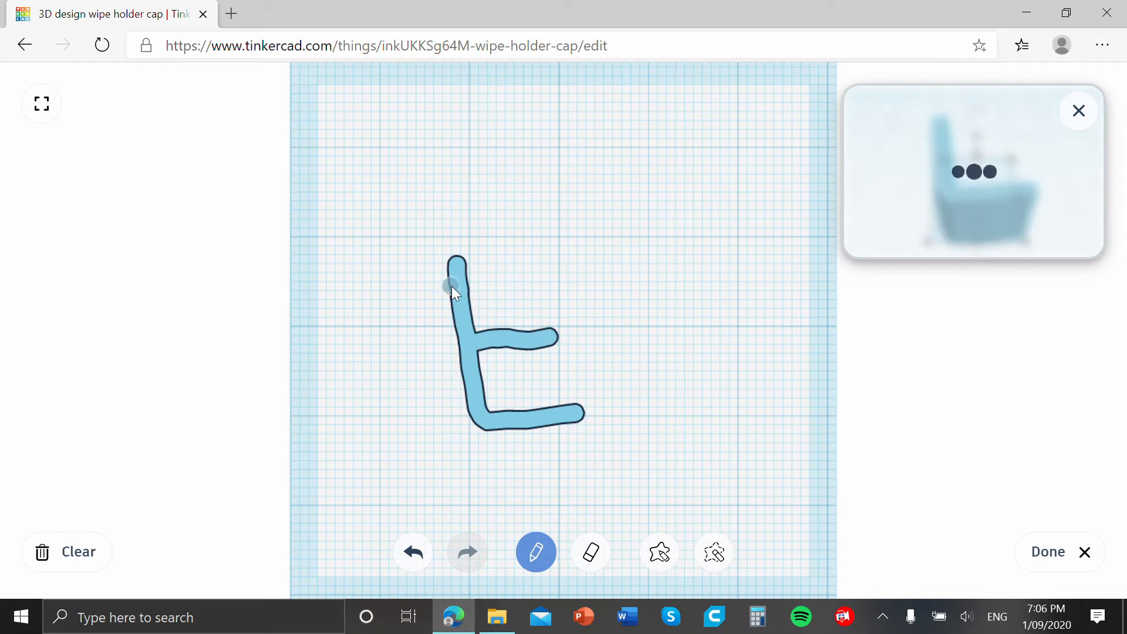
{"action": "left_click_drag", "start_coordinate": [456, 265], "coordinate": [534, 259]}
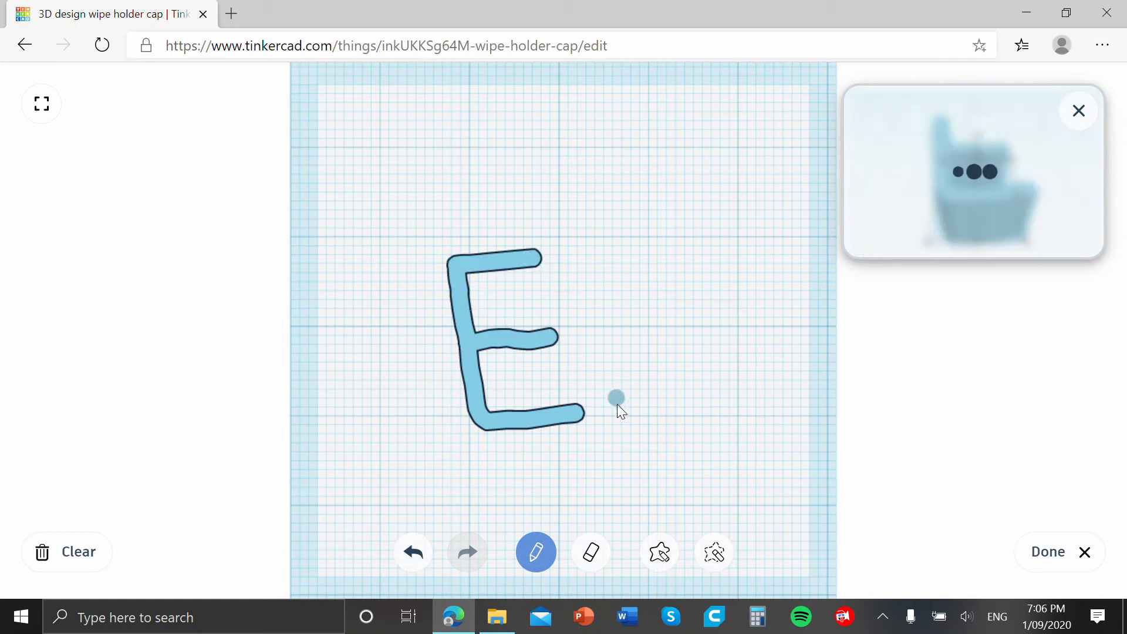
Draw a capital letter M beside the E and finish the scribble.
{"action": "mouse_move", "coordinate": [606, 414]}
{"action": "left_mouse_down"}
{"action": "mouse_move", "coordinate": [636, 276]}
{"action": "mouse_move", "coordinate": [653, 332]}
{"action": "left_mouse_up"}
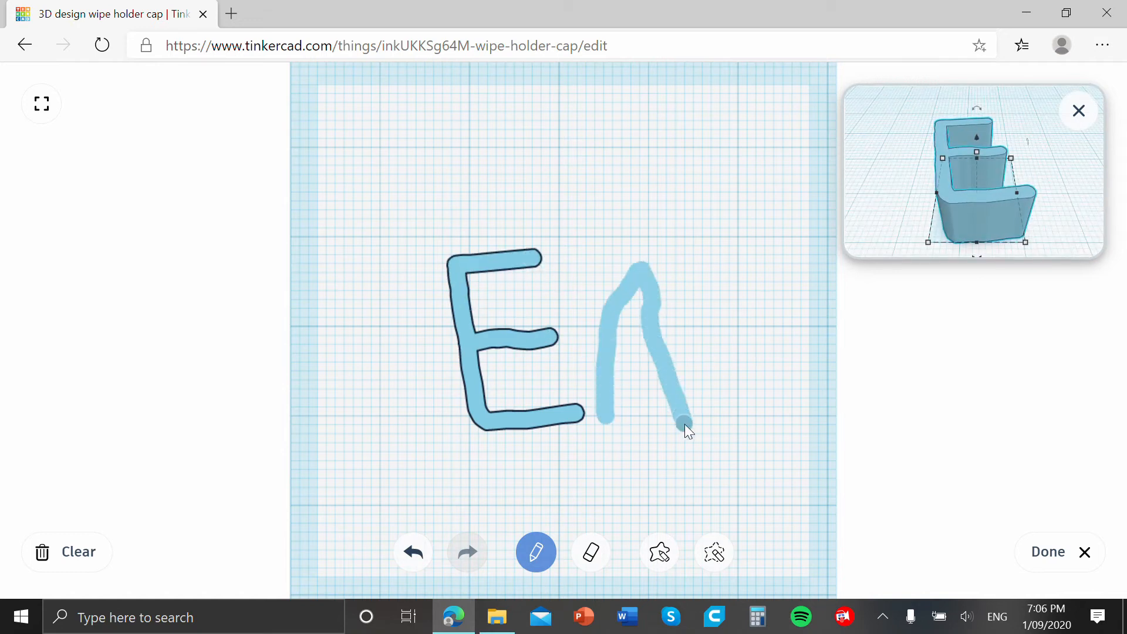
{"action": "left_click_drag", "start_coordinate": [741, 399], "coordinate": [754, 425]}
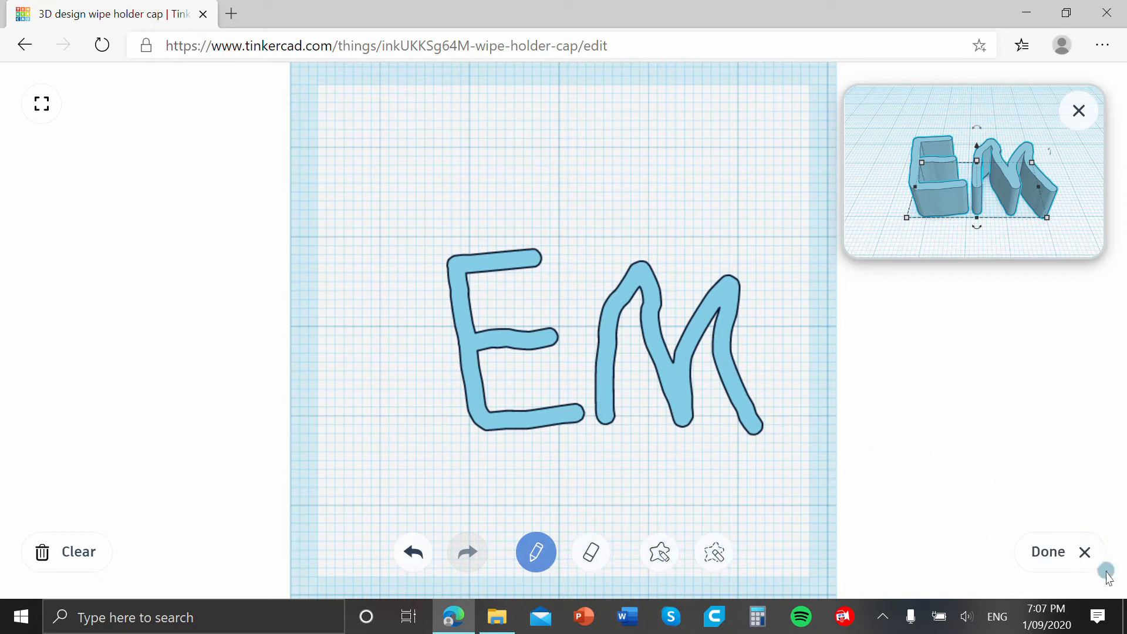
{"action": "left_click", "coordinate": [1085, 558]}
Scale the scribbled letters to about 60 mm wide by 39 mm deep and increase their height.
{"action": "scroll", "coordinate": [843, 468], "scroll_direction": "down", "scroll_amount": 6}
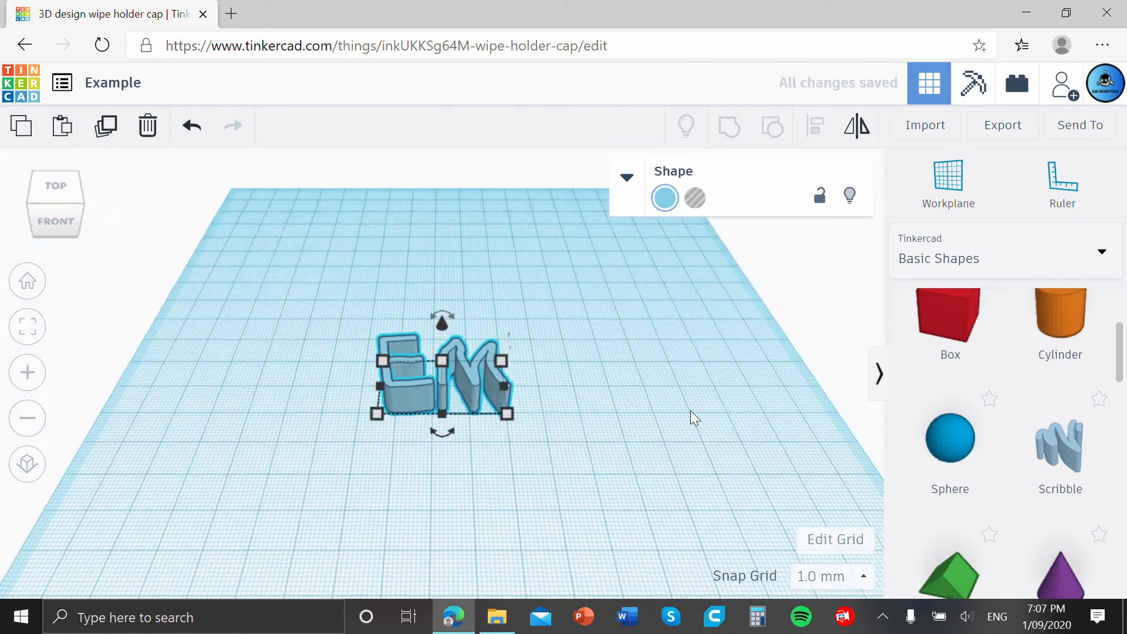
{"action": "right_click_drag", "start_coordinate": [690, 410], "coordinate": [708, 421]}
{"action": "mouse_move", "coordinate": [509, 405]}
{"action": "left_click_drag", "start_coordinate": [509, 406], "coordinate": [600, 446]}
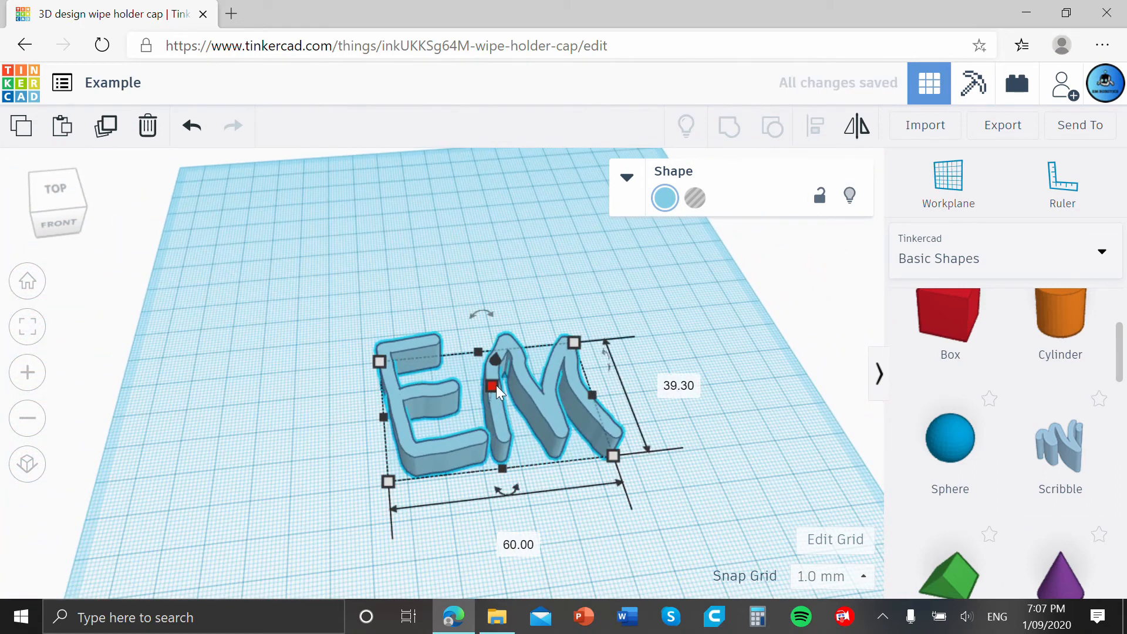
{"action": "left_click_drag", "start_coordinate": [496, 385], "coordinate": [495, 363]}
{"action": "left_click_drag", "start_coordinate": [589, 340], "coordinate": [636, 305]}
{"action": "right_click_drag", "start_coordinate": [814, 368], "coordinate": [707, 350]}
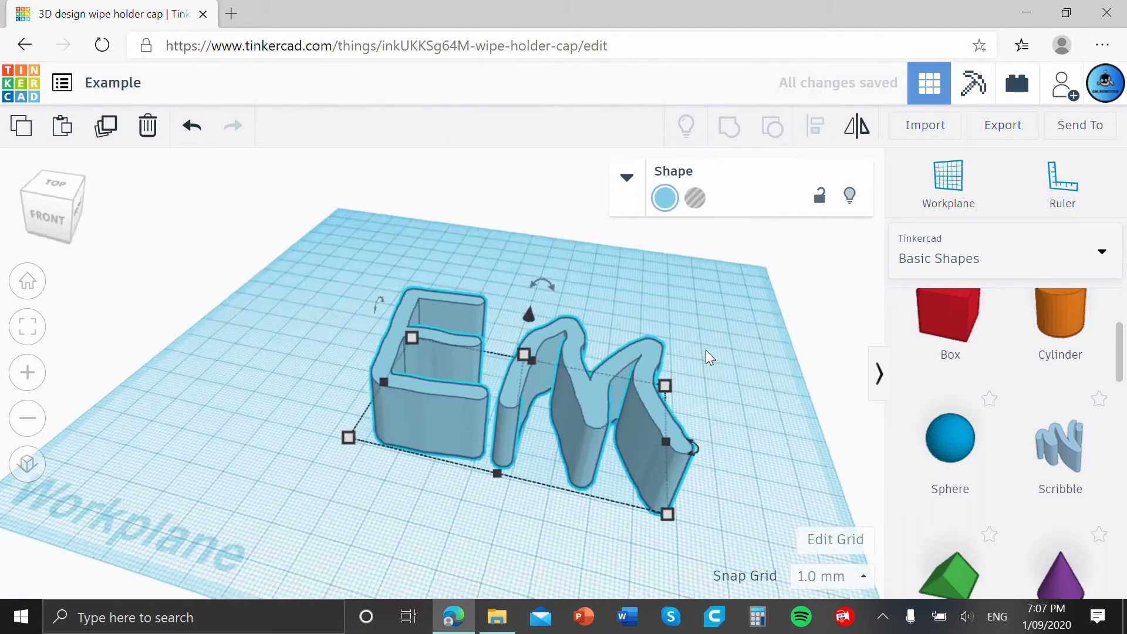
{"action": "scroll", "coordinate": [706, 351], "scroll_direction": "down", "scroll_amount": 2}
{"action": "right_click_drag", "start_coordinate": [488, 460], "coordinate": [556, 448]}
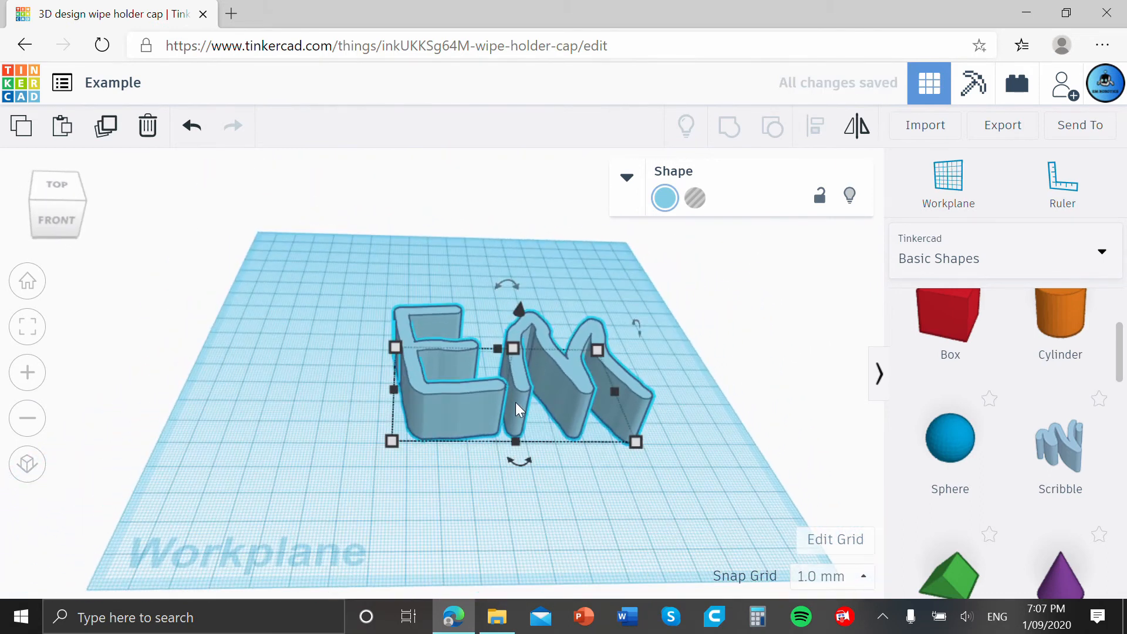
Delete the scribbled letters and place a box sized 49 mm by 51 mm on the workplane.
{"action": "key", "text": "Delete"}
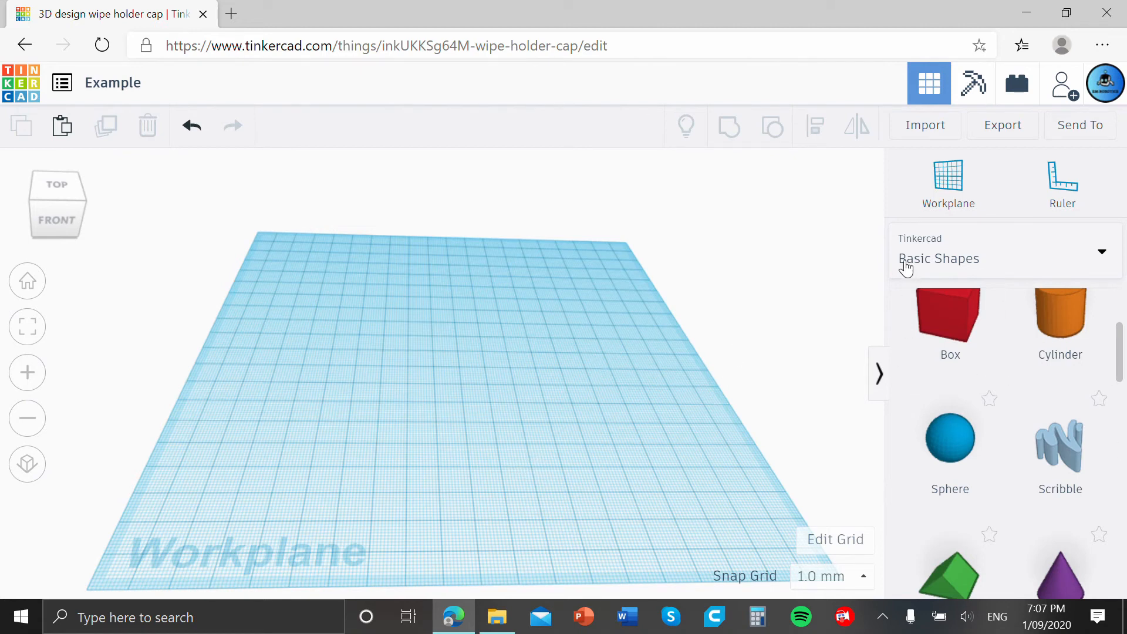
{"action": "left_click_drag", "start_coordinate": [986, 312], "coordinate": [516, 423]}
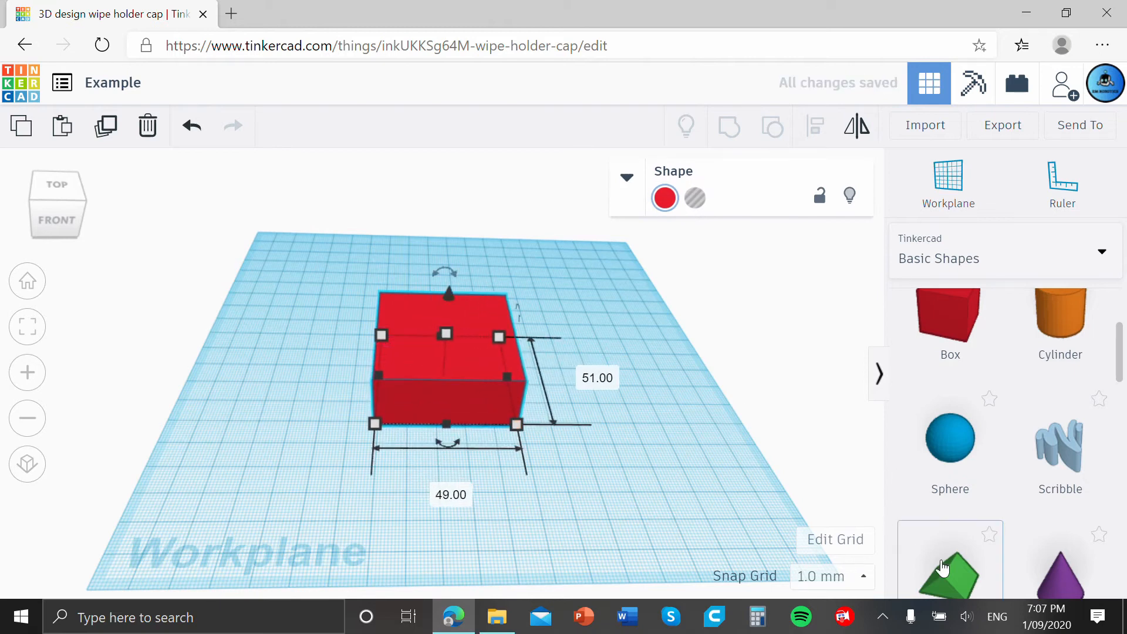
Add a roof shape beside the box, raise it above the workplane, and enlarge its footprint.
{"action": "left_click_drag", "start_coordinate": [950, 572], "coordinate": [646, 385]}
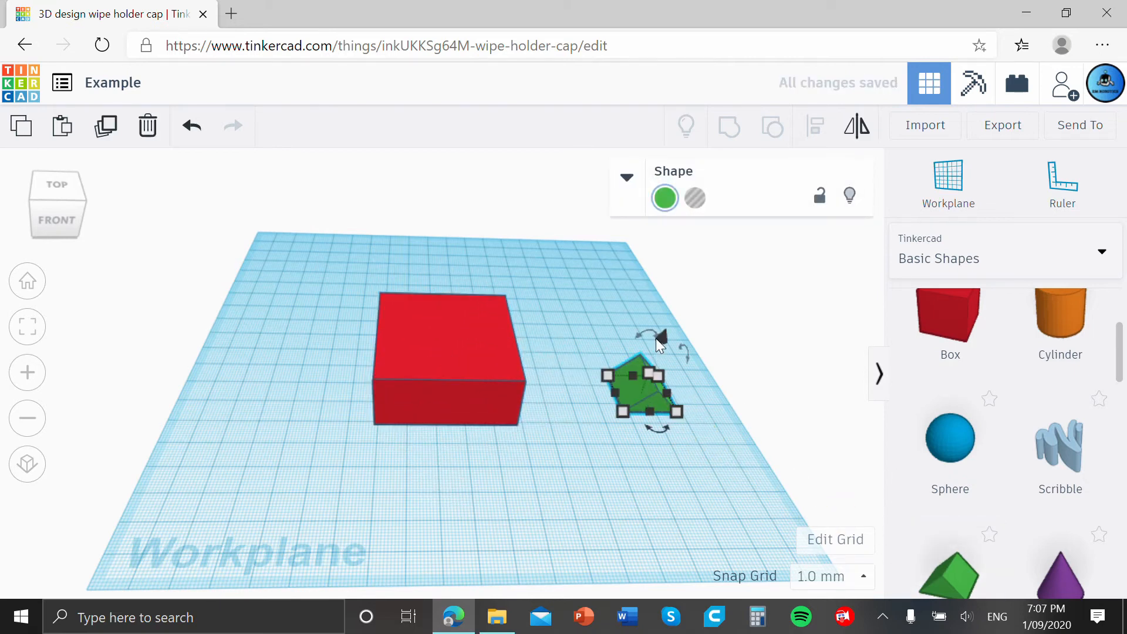
{"action": "left_click_drag", "start_coordinate": [656, 338], "coordinate": [645, 277]}
{"action": "left_click_drag", "start_coordinate": [784, 418], "coordinate": [816, 400]}
{"action": "right_click_drag", "start_coordinate": [523, 514], "coordinate": [499, 432]}
Move the raised roof over the red box and position it by eye.
{"action": "left_click_drag", "start_coordinate": [748, 341], "coordinate": [453, 304]}
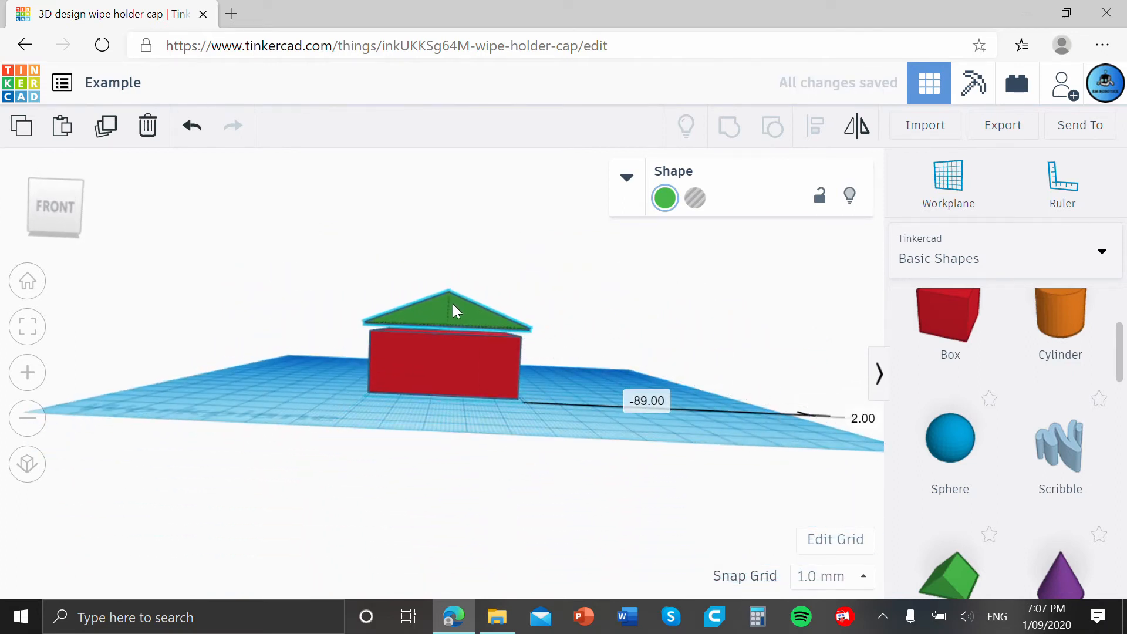
{"action": "right_click_drag", "start_coordinate": [614, 347], "coordinate": [491, 349]}
{"action": "left_click_drag", "start_coordinate": [491, 342], "coordinate": [502, 336]}
{"action": "right_click_drag", "start_coordinate": [721, 337], "coordinate": [611, 333]}
{"action": "left_click", "coordinate": [670, 350]}
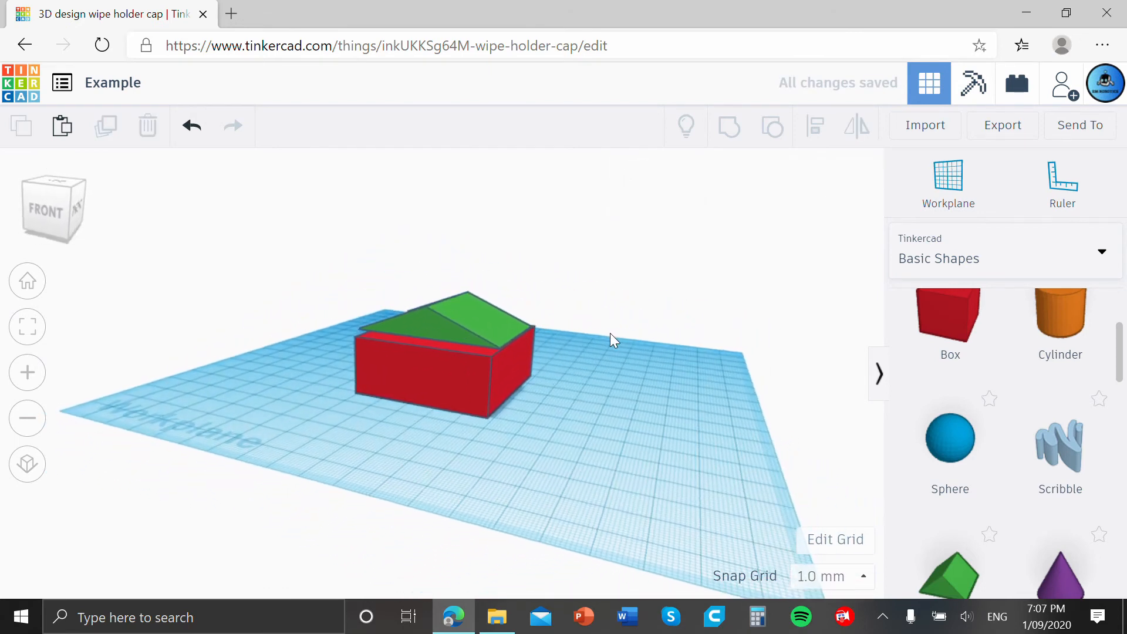
Adjust the roof's height to close the gap above the box, and check its position from above.
{"action": "left_click", "coordinate": [434, 337]}
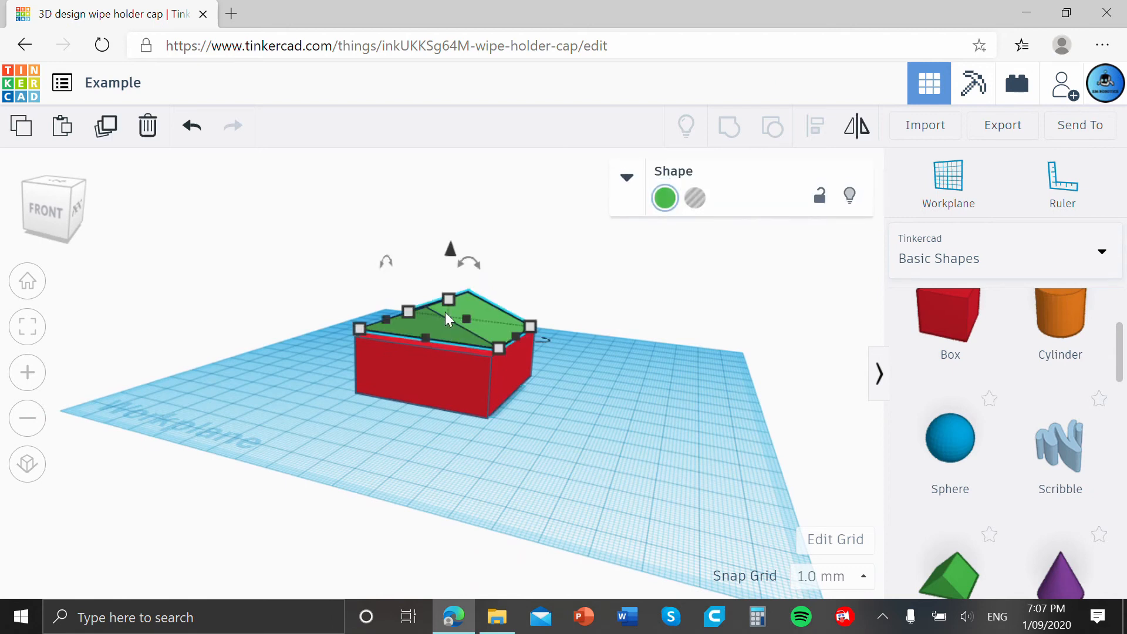
{"action": "right_click_drag", "start_coordinate": [446, 314], "coordinate": [478, 271]}
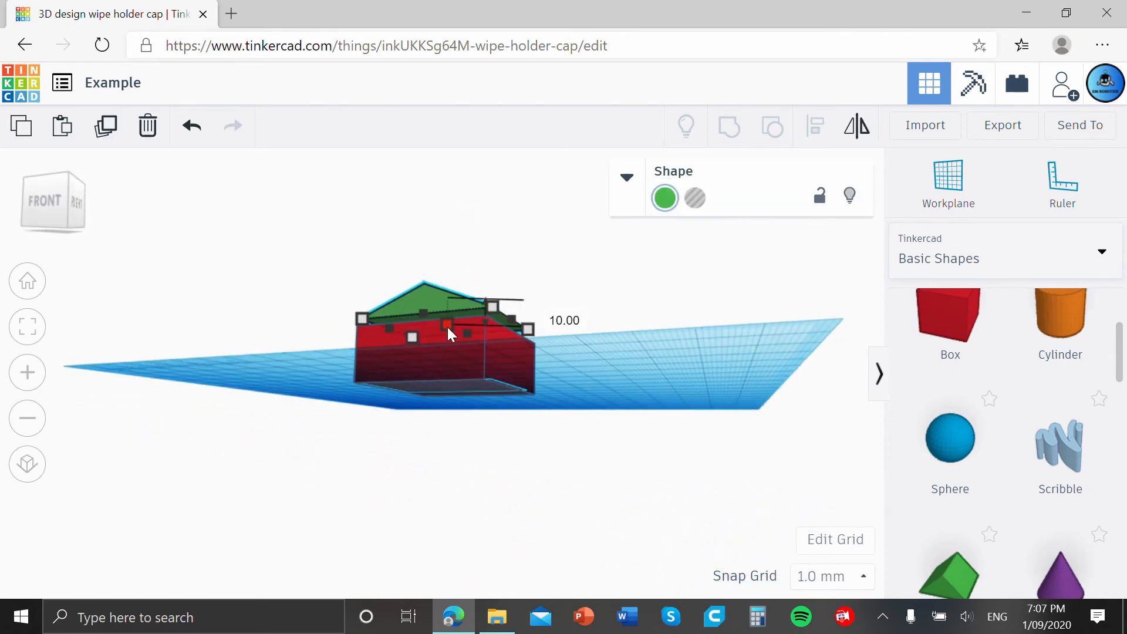
{"action": "left_click_drag", "start_coordinate": [447, 332], "coordinate": [594, 316]}
{"action": "right_click_drag", "start_coordinate": [593, 316], "coordinate": [597, 358]}
{"action": "mouse_move", "coordinate": [451, 256]}
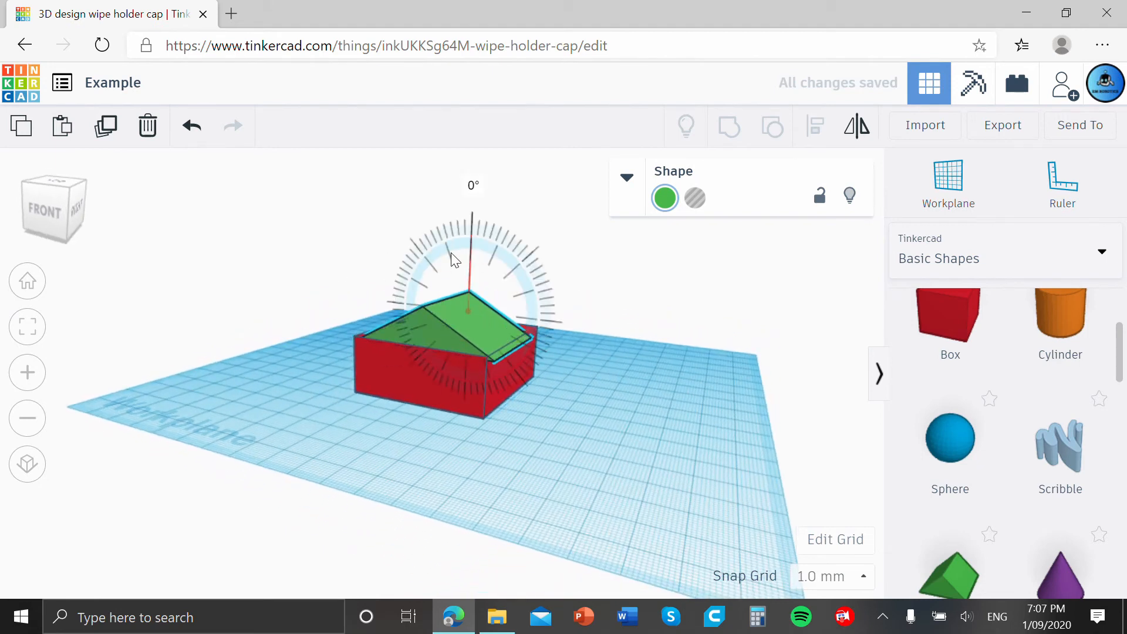
{"action": "mouse_move", "coordinate": [450, 248]}
{"action": "left_mouse_down"}
{"action": "mouse_move", "coordinate": [456, 225]}
{"action": "mouse_move", "coordinate": [454, 242]}
{"action": "left_mouse_up"}
{"action": "left_click", "coordinate": [552, 256]}
{"action": "left_click", "coordinate": [458, 306]}
{"action": "left_click", "coordinate": [780, 338]}
{"action": "right_click_drag", "start_coordinate": [780, 339], "coordinate": [612, 455]}
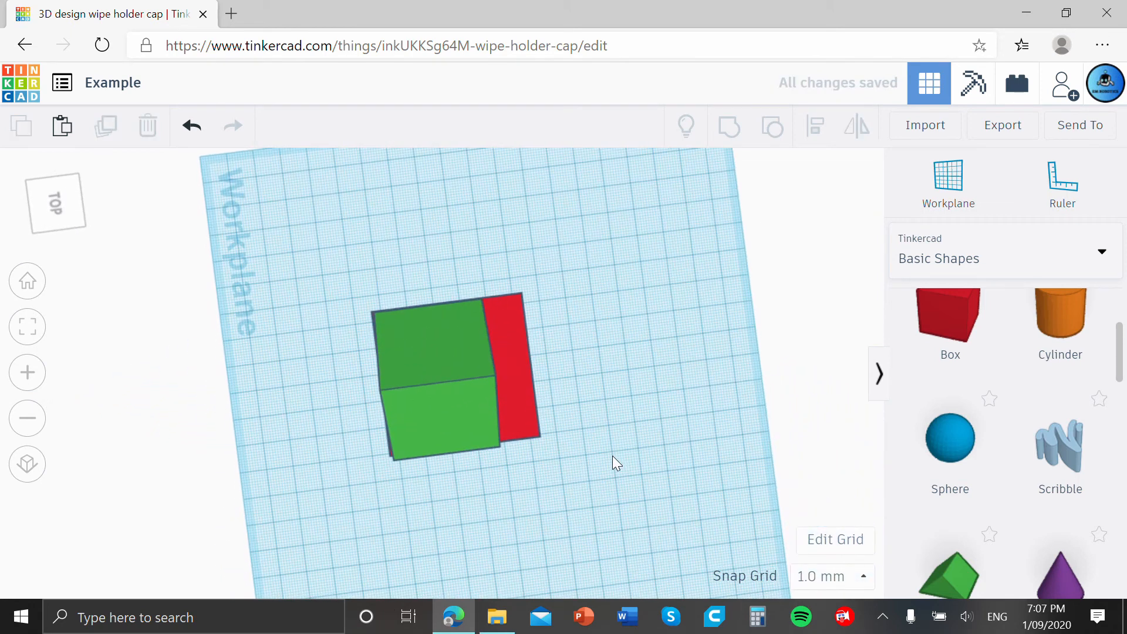
{"action": "right_click_drag", "start_coordinate": [573, 362], "coordinate": [720, 362]}
{"action": "right_click_drag", "start_coordinate": [646, 399], "coordinate": [678, 438]}
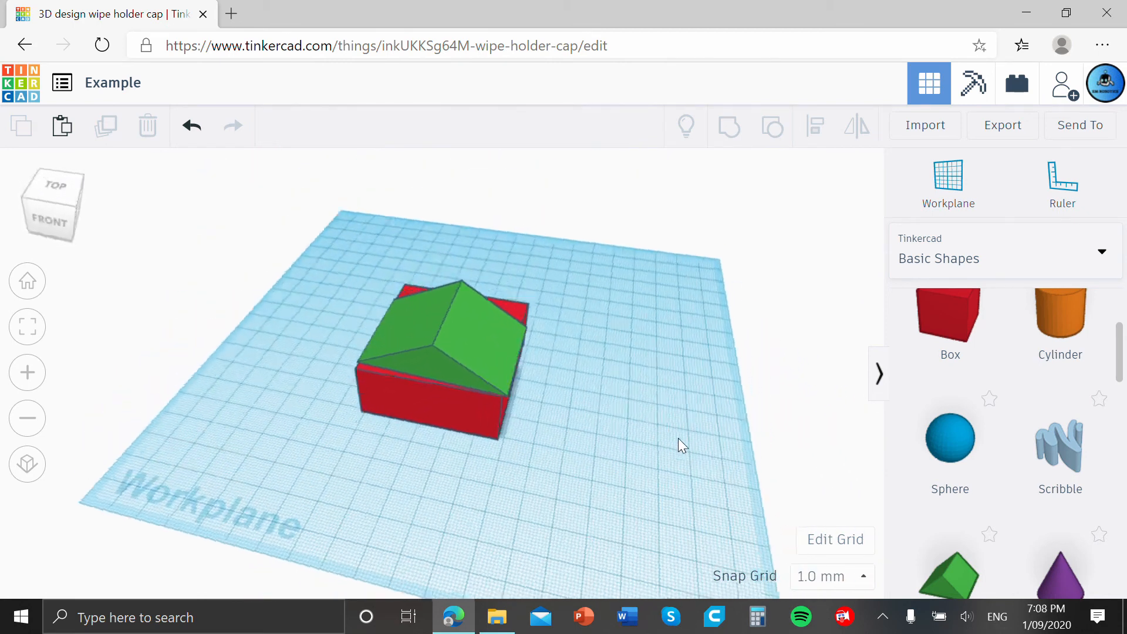
Lift the roof off the box and move it to the box's left side.
{"action": "left_click", "coordinate": [498, 340]}
{"action": "right_click_drag", "start_coordinate": [575, 337], "coordinate": [583, 295]}
{"action": "left_click_drag", "start_coordinate": [461, 255], "coordinate": [462, 193]}
{"action": "left_click_drag", "start_coordinate": [490, 315], "coordinate": [278, 320]}
Set the workplane on the box's top face and seat the roof on the box at a height of 0 mm.
{"action": "left_click", "coordinate": [953, 194]}
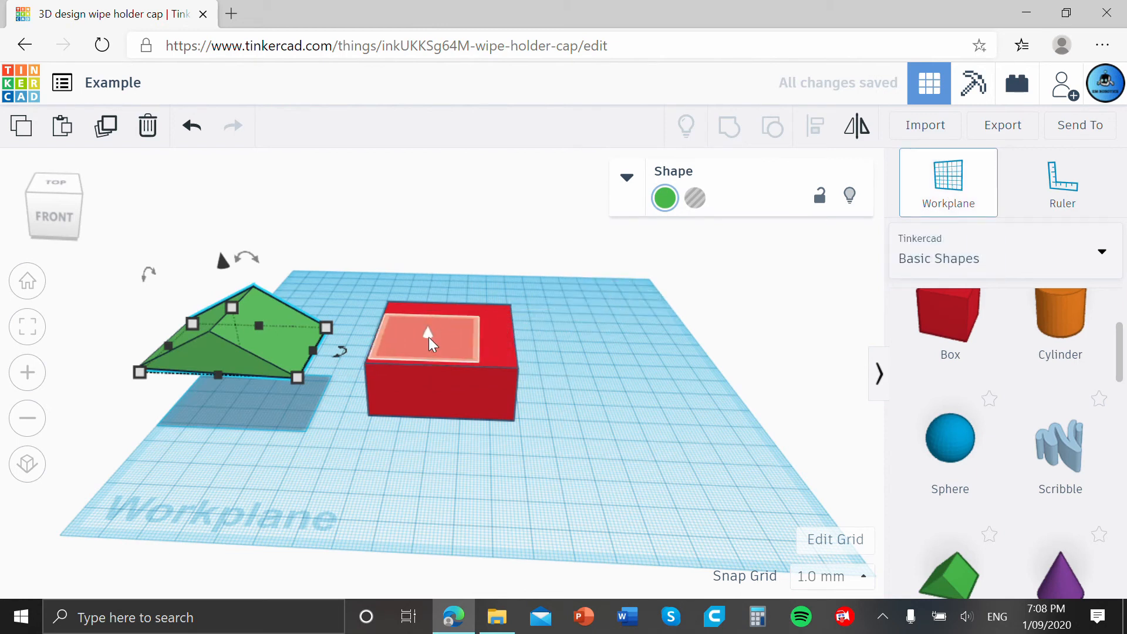
{"action": "left_click", "coordinate": [452, 336]}
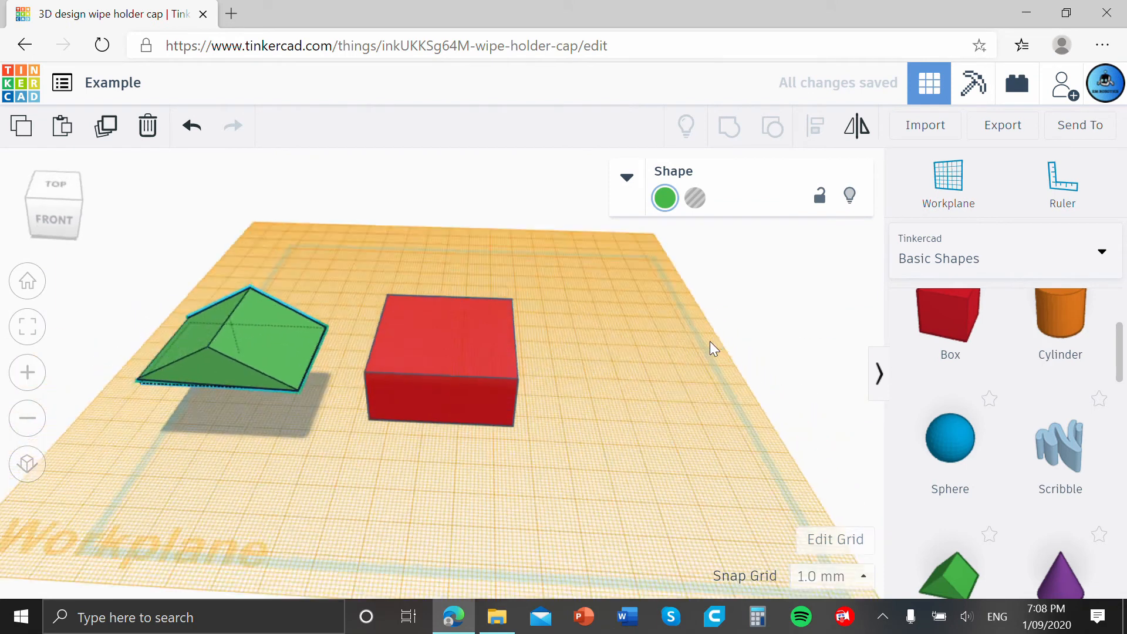
{"action": "left_click", "coordinate": [191, 359]}
{"action": "left_click_drag", "start_coordinate": [278, 320], "coordinate": [474, 277]}
{"action": "right_click_drag", "start_coordinate": [731, 264], "coordinate": [754, 205]}
{"action": "mouse_move", "coordinate": [423, 239]}
{"action": "left_mouse_down"}
{"action": "mouse_move", "coordinate": [426, 189]}
{"action": "mouse_move", "coordinate": [428, 249]}
{"action": "left_mouse_up"}
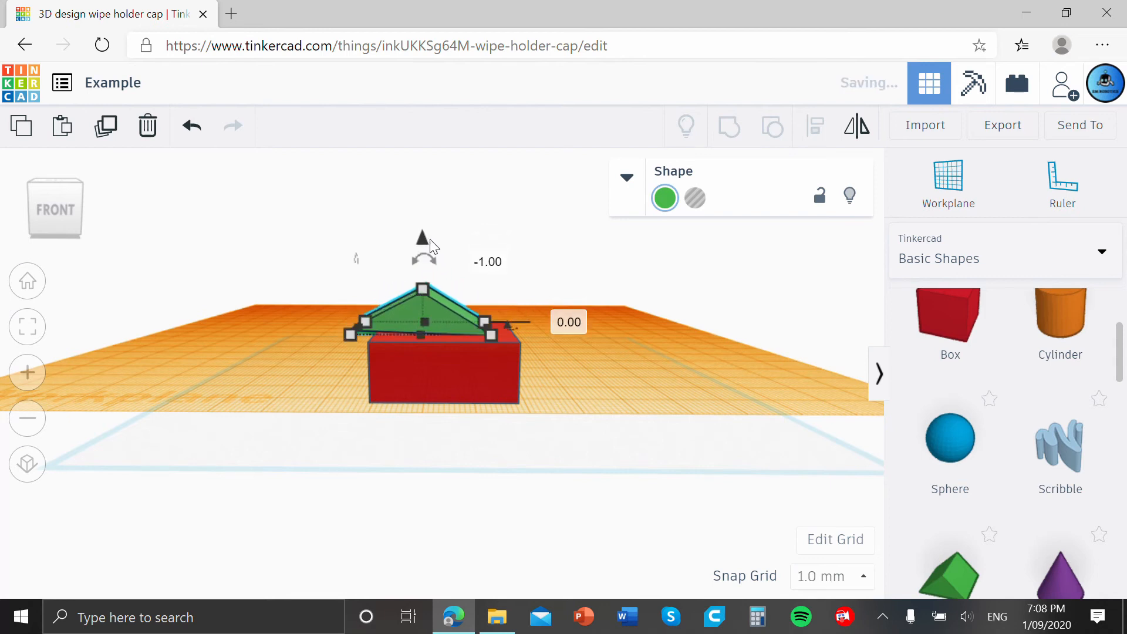
{"action": "left_click_drag", "start_coordinate": [438, 309], "coordinate": [460, 316]}
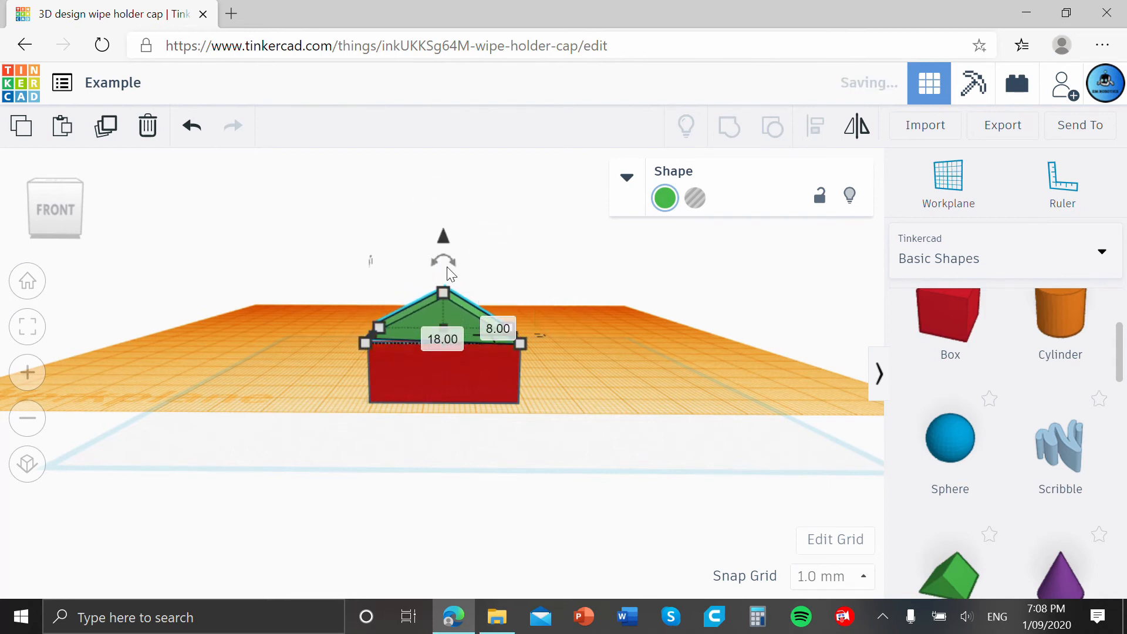
{"action": "left_click_drag", "start_coordinate": [444, 259], "coordinate": [441, 206]}
{"action": "left_click", "coordinate": [613, 287]}
{"action": "right_click_drag", "start_coordinate": [613, 287], "coordinate": [559, 347]}
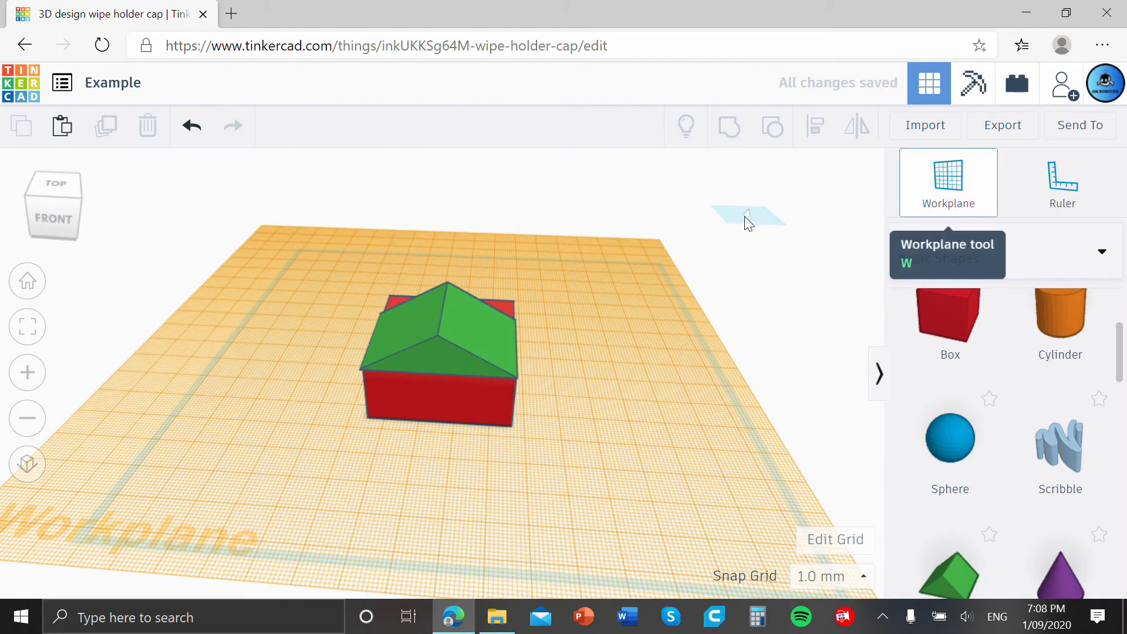
Return the workplane to the original base grid and select the box and roof together.
{"action": "left_click", "coordinate": [741, 218]}
{"action": "right_click_drag", "start_coordinate": [757, 314], "coordinate": [530, 406]}
{"action": "scroll", "coordinate": [734, 315], "scroll_direction": "down", "scroll_amount": 2}
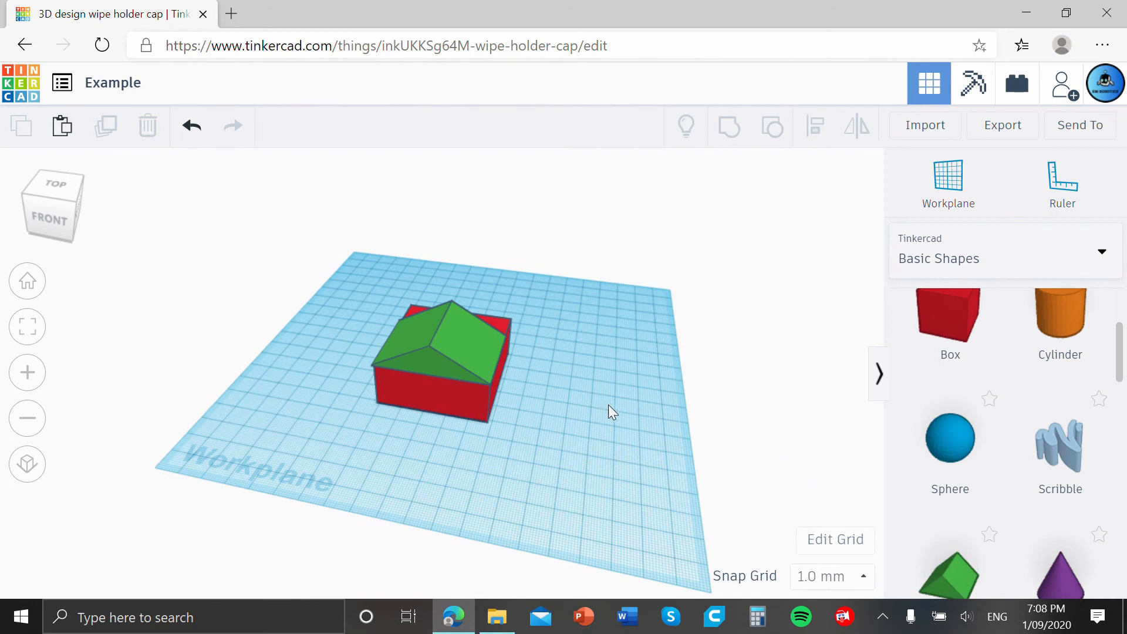
{"action": "left_click_drag", "start_coordinate": [615, 422], "coordinate": [347, 291]}
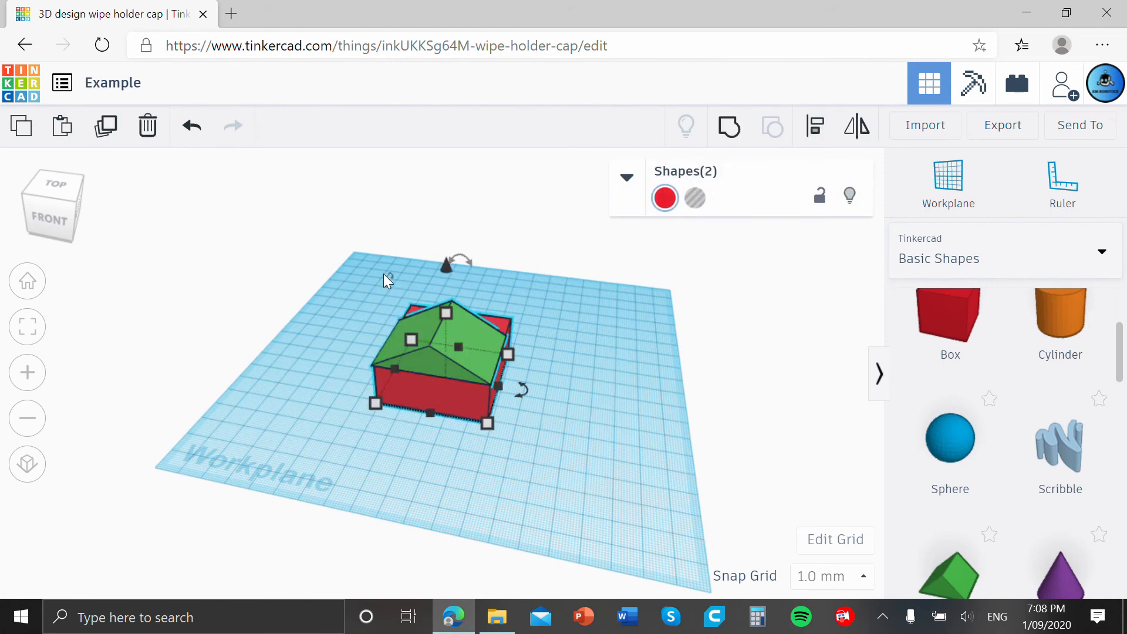
Delete the selected box and roof, and place a ruler near the middle of the empty workplane.
{"action": "key", "text": "Delete"}
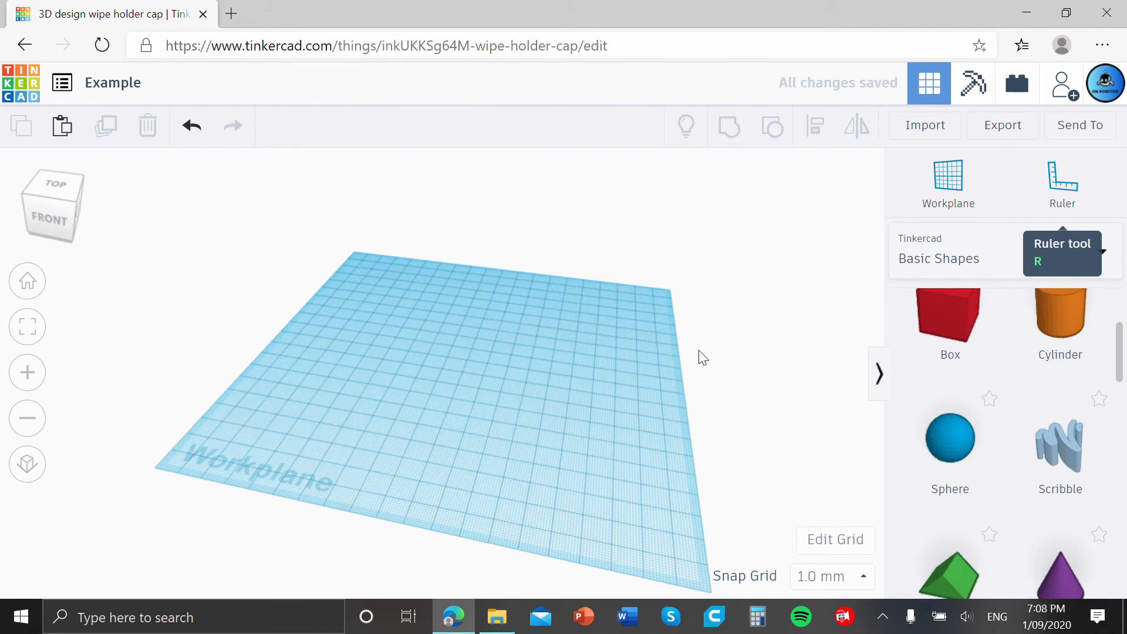
{"action": "left_click", "coordinate": [1065, 202]}
{"action": "left_click", "coordinate": [437, 394]}
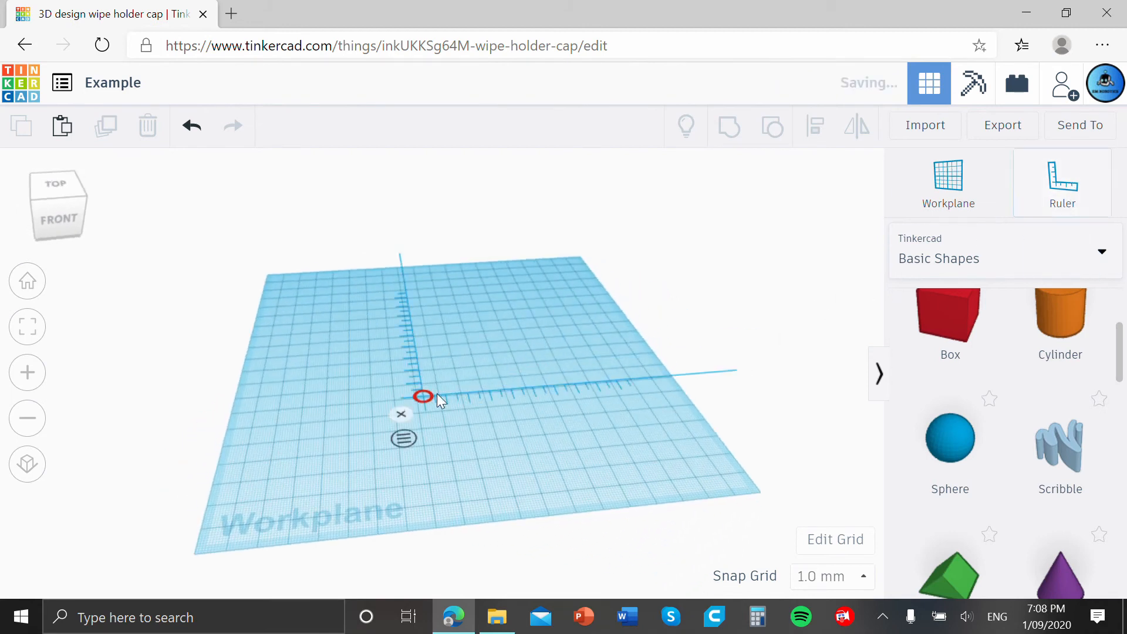
{"action": "mouse_move", "coordinate": [534, 459]}
{"action": "right_mouse_down"}
{"action": "mouse_move", "coordinate": [533, 509]}
{"action": "mouse_move", "coordinate": [508, 483]}
{"action": "mouse_move", "coordinate": [520, 466]}
{"action": "right_mouse_up"}
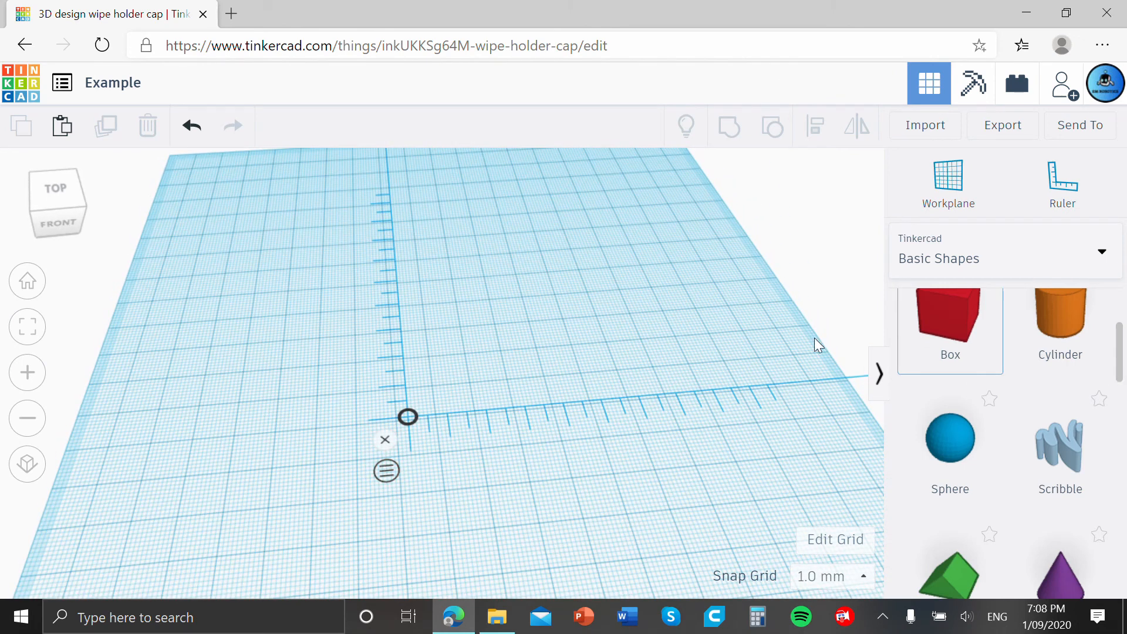
Add a solid box at the ruler's origin and set its length along the ruler to 40 mm.
{"action": "left_click_drag", "start_coordinate": [815, 345], "coordinate": [456, 390]}
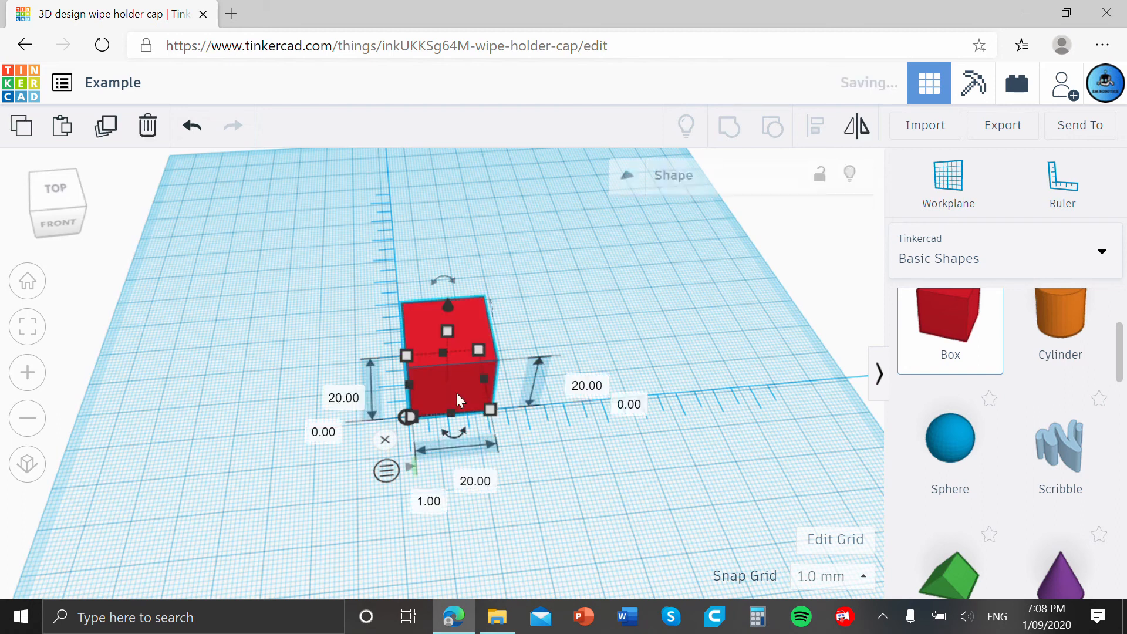
{"action": "left_click", "coordinate": [478, 463]}
{"action": "left_click", "coordinate": [481, 393]}
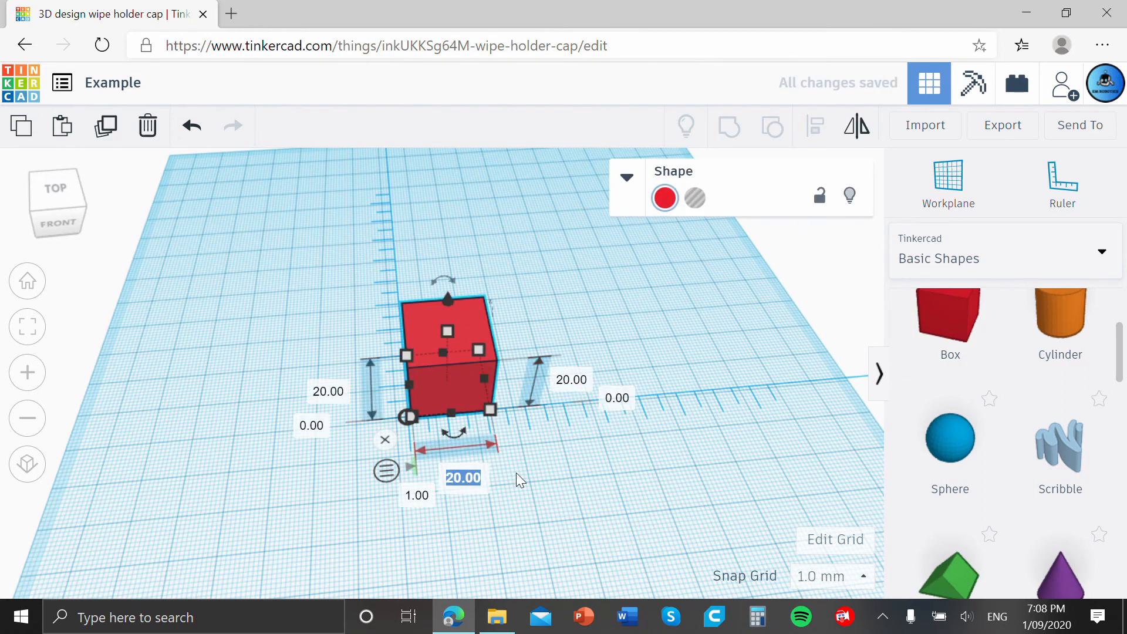
{"action": "type", "text": "40"}
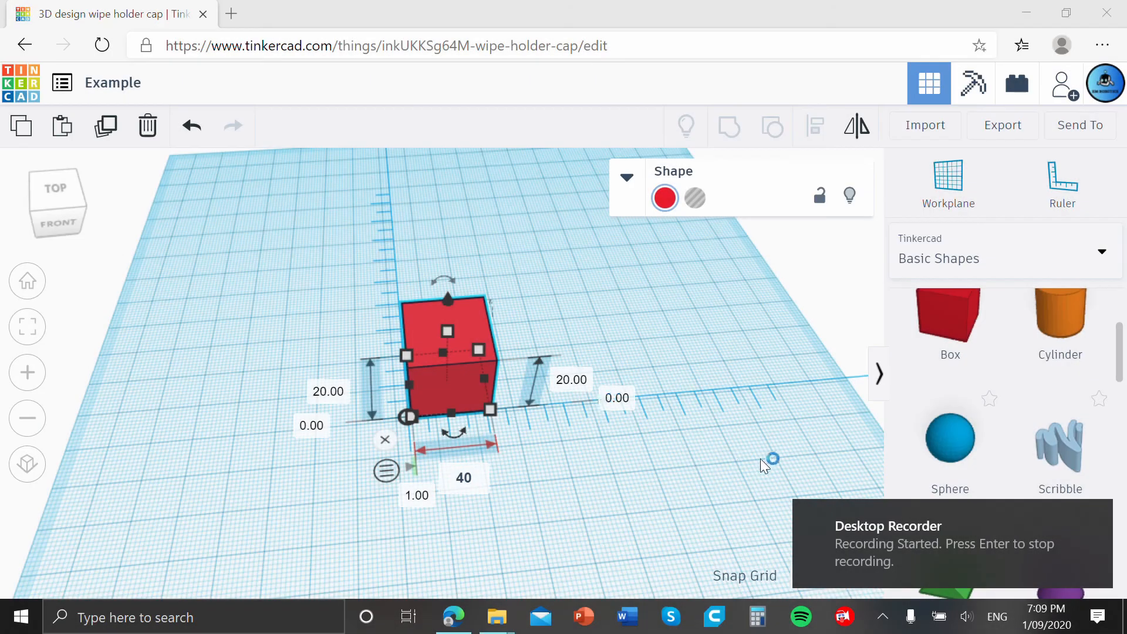
{"action": "key", "text": "Return"}
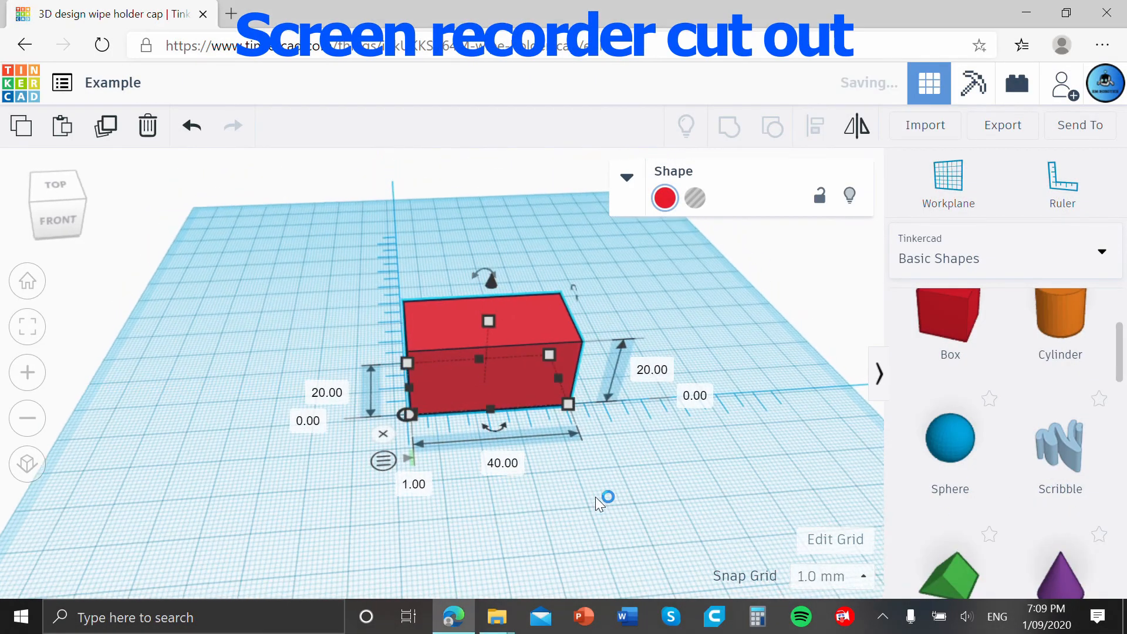
Add a wedge along the ruler beside the box, 50 mm from the ruler's origin.
{"action": "scroll", "coordinate": [594, 503], "scroll_direction": "up", "scroll_amount": 2}
{"action": "right_click_drag", "start_coordinate": [594, 503], "coordinate": [582, 478]}
{"action": "scroll", "coordinate": [578, 509], "scroll_direction": "down", "scroll_amount": 2}
{"action": "left_click", "coordinate": [545, 498]}
{"action": "scroll", "coordinate": [1044, 478], "scroll_direction": "down", "scroll_amount": 6}
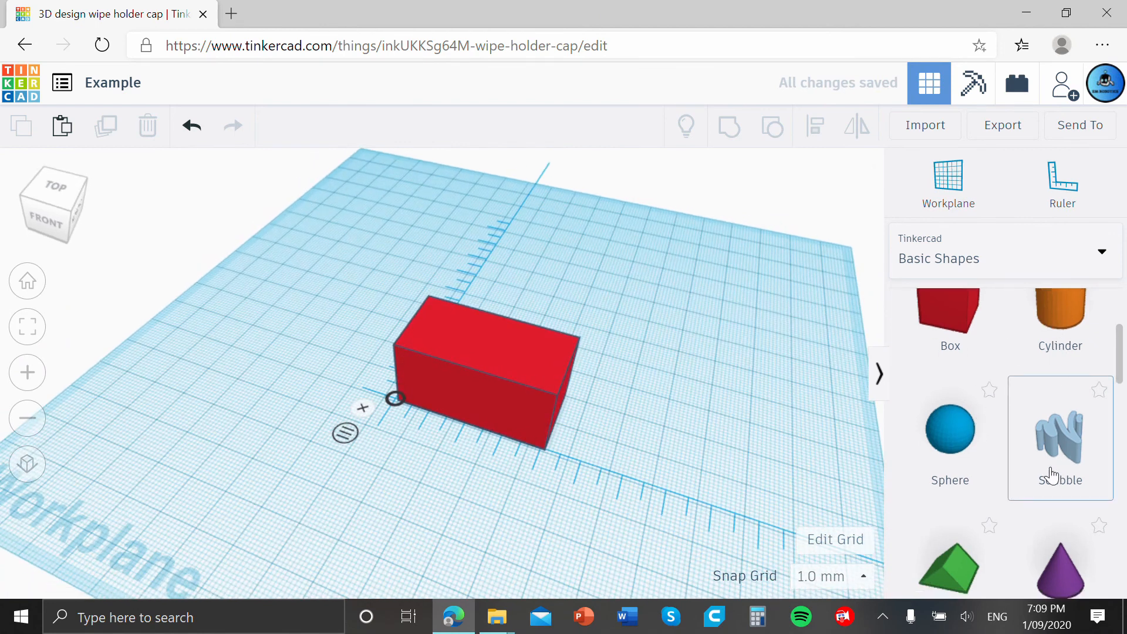
{"action": "scroll", "coordinate": [1043, 496], "scroll_direction": "down", "scroll_amount": 1}
{"action": "left_click_drag", "start_coordinate": [971, 460], "coordinate": [590, 431]}
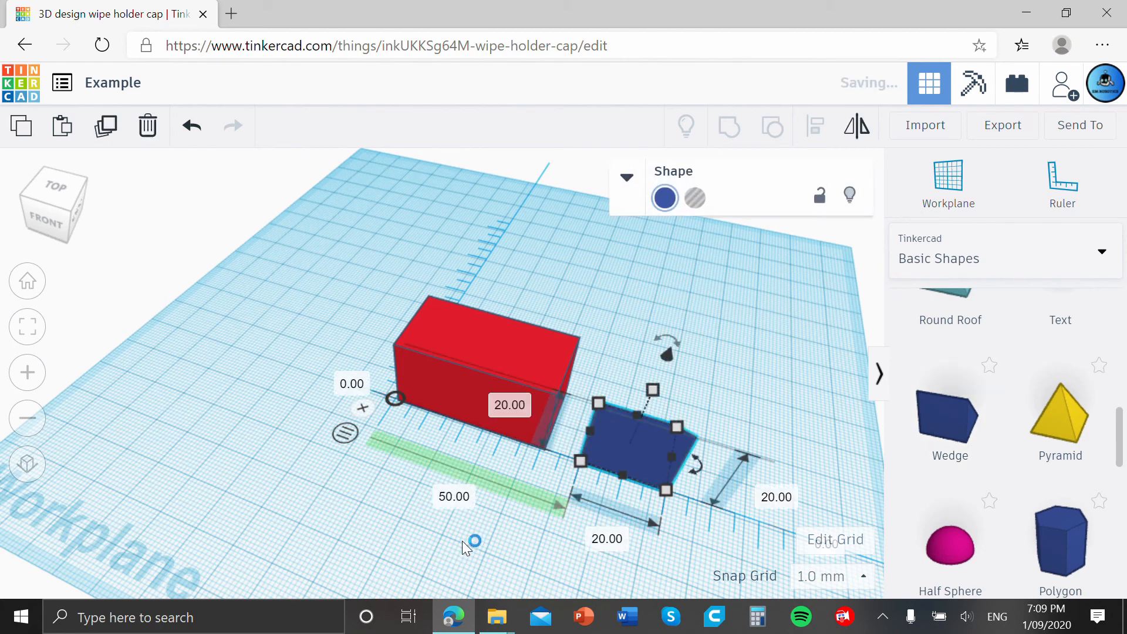
Examine the box and wedge from a low angle and check the box's ruler dimensions.
{"action": "left_click", "coordinate": [445, 536]}
{"action": "right_click_drag", "start_coordinate": [445, 537], "coordinate": [530, 443]}
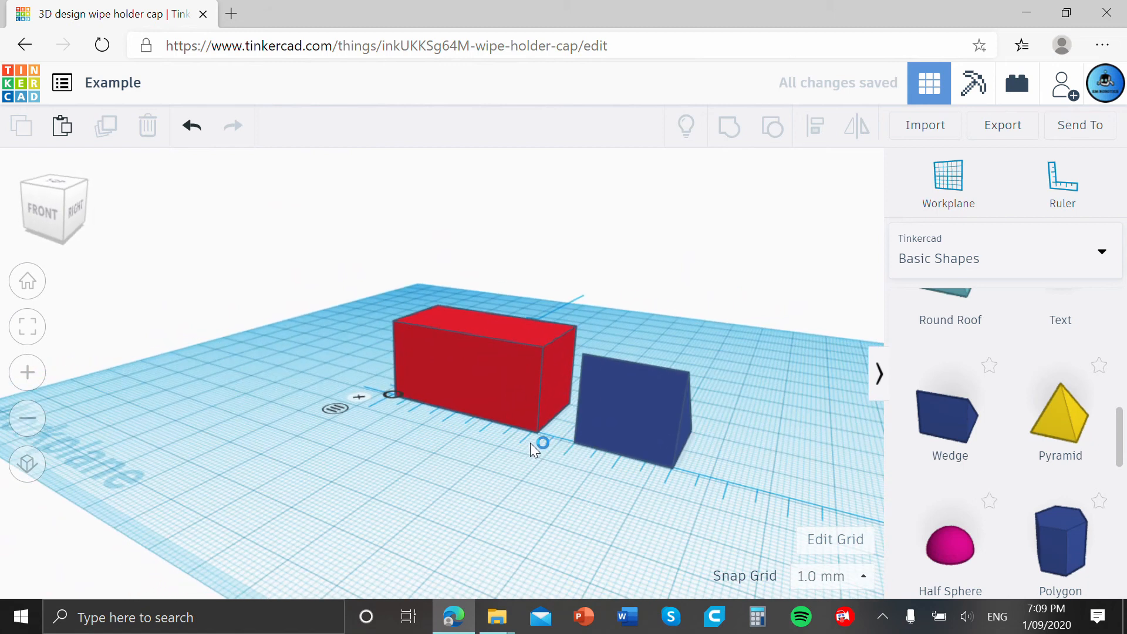
{"action": "left_click", "coordinate": [545, 416]}
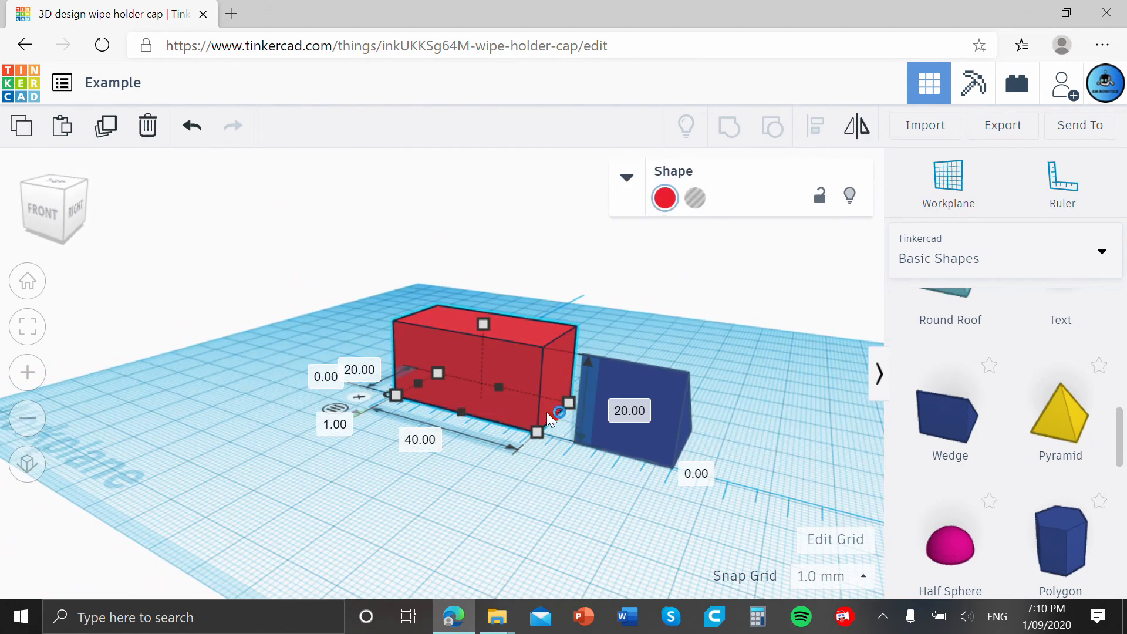
{"action": "left_click_drag", "start_coordinate": [547, 412], "coordinate": [545, 411]}
{"action": "left_click", "coordinate": [452, 519]}
{"action": "right_click_drag", "start_coordinate": [452, 519], "coordinate": [530, 409]}
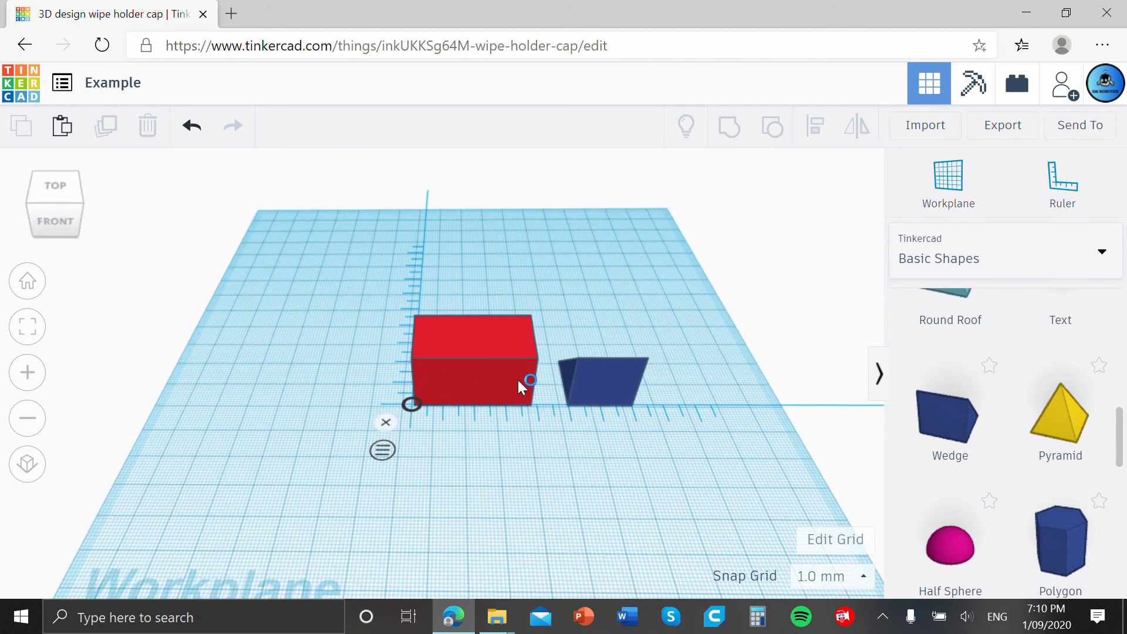
Delete the box and the wedge, and dismiss the ruler from the workplane.
{"action": "left_click", "coordinate": [501, 350]}
{"action": "key", "text": "Delete"}
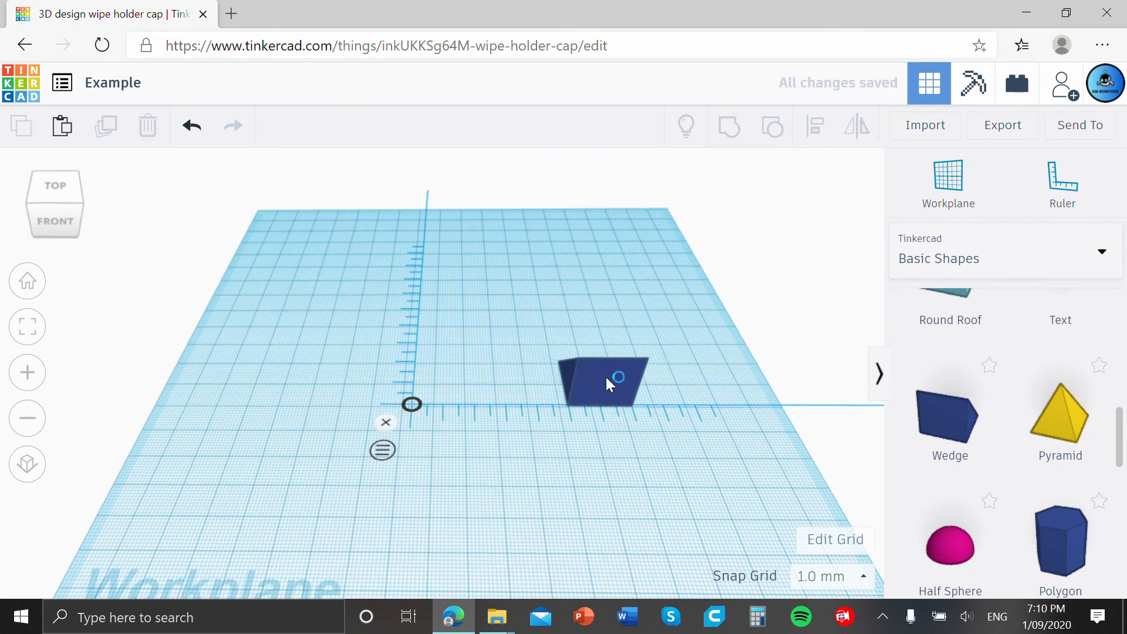
{"action": "left_click", "coordinate": [606, 379]}
{"action": "key", "text": "Delete"}
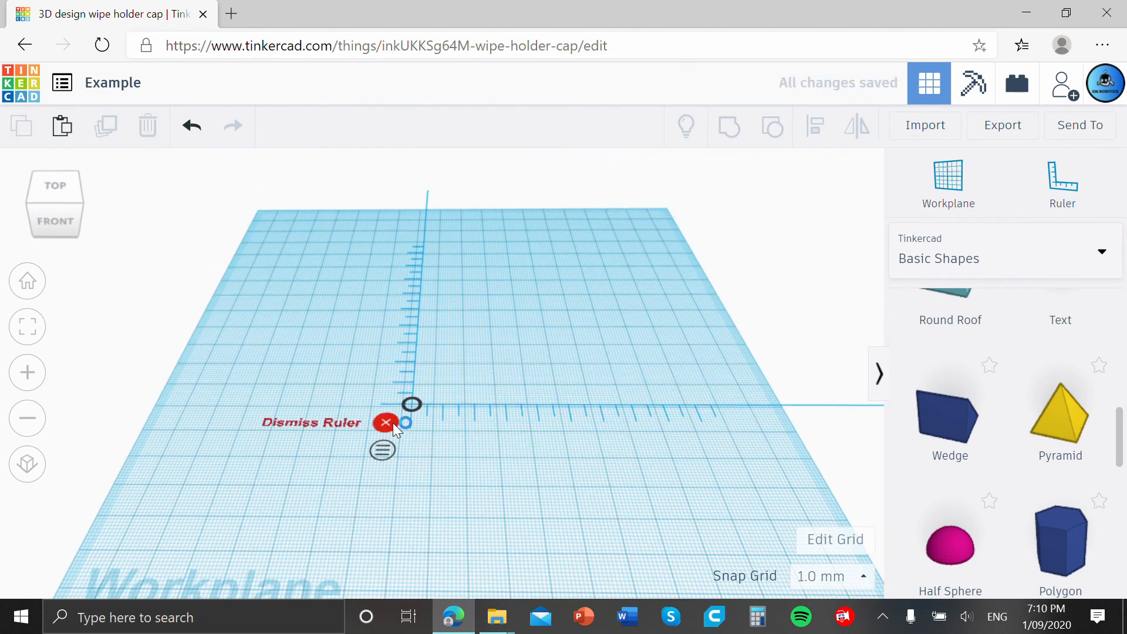
{"action": "left_click", "coordinate": [386, 423]}
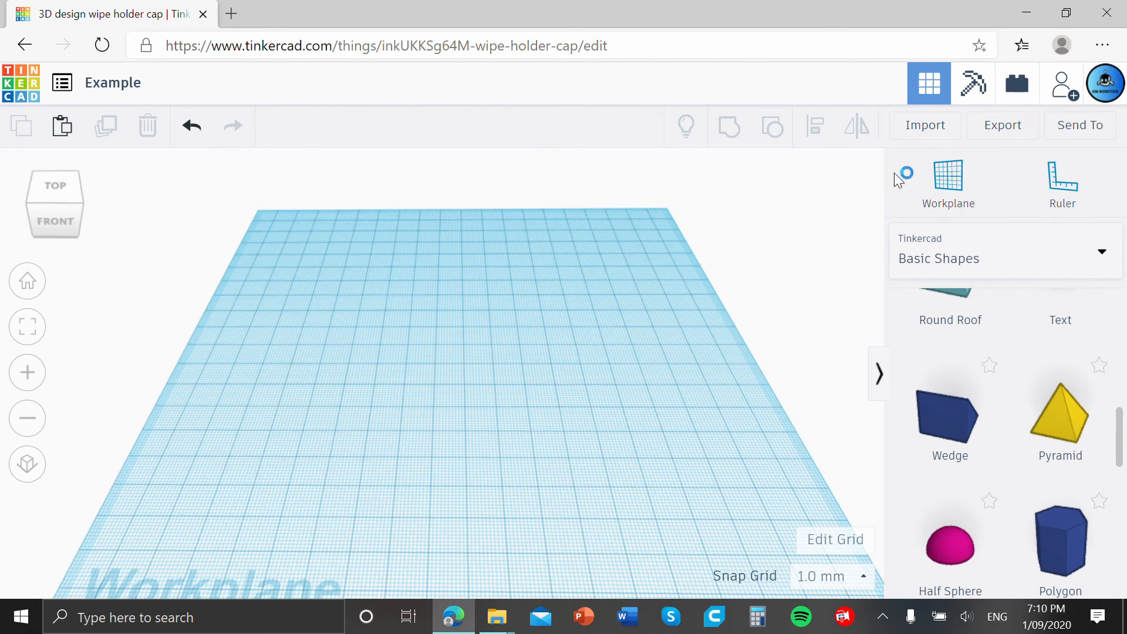
{"action": "scroll", "coordinate": [944, 324], "scroll_direction": "down", "scroll_amount": 2}
{"action": "scroll", "coordinate": [909, 299], "scroll_direction": "up", "scroll_amount": 2}
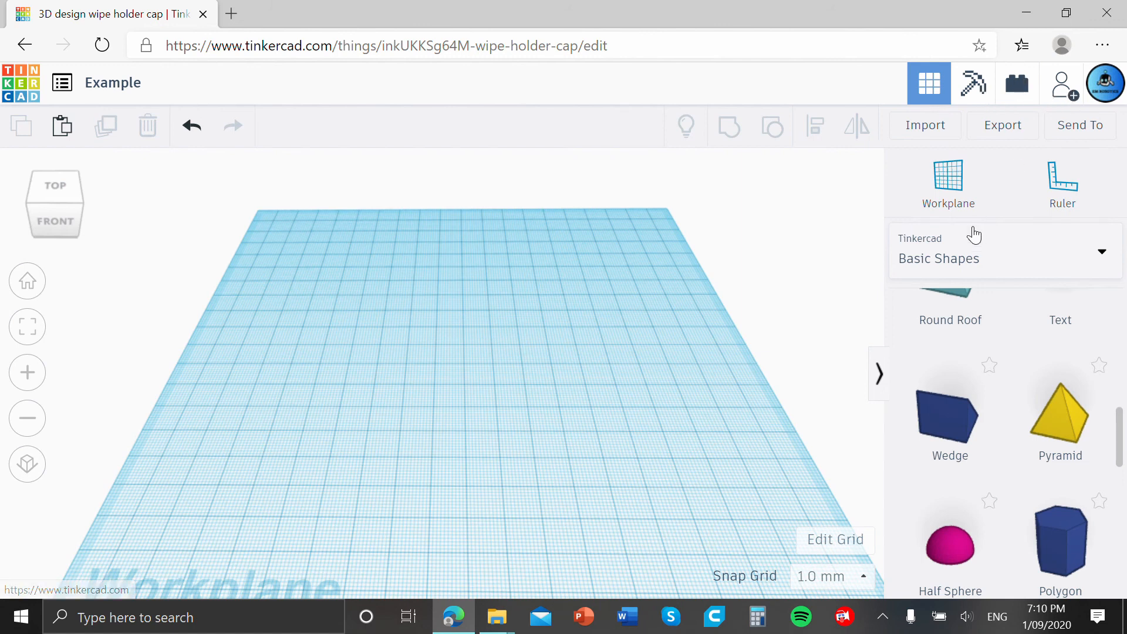
{"action": "scroll", "coordinate": [1066, 349], "scroll_direction": "down", "scroll_amount": 5}
{"action": "scroll", "coordinate": [1072, 364], "scroll_direction": "up", "scroll_amount": 6}
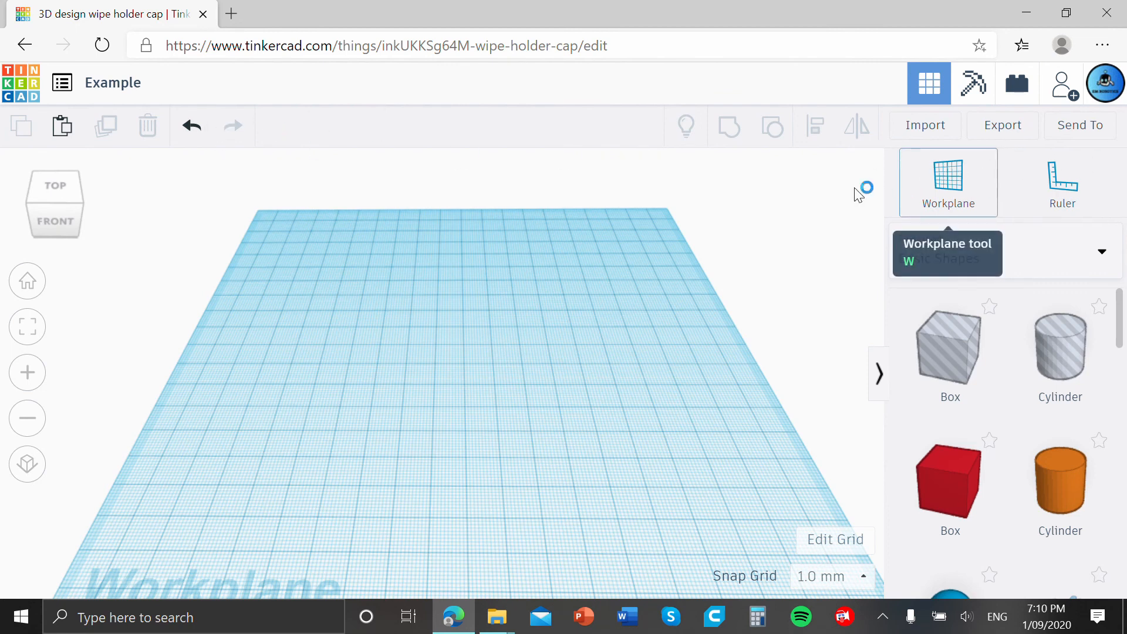
{"action": "right_click_drag", "start_coordinate": [745, 207], "coordinate": [733, 231]}
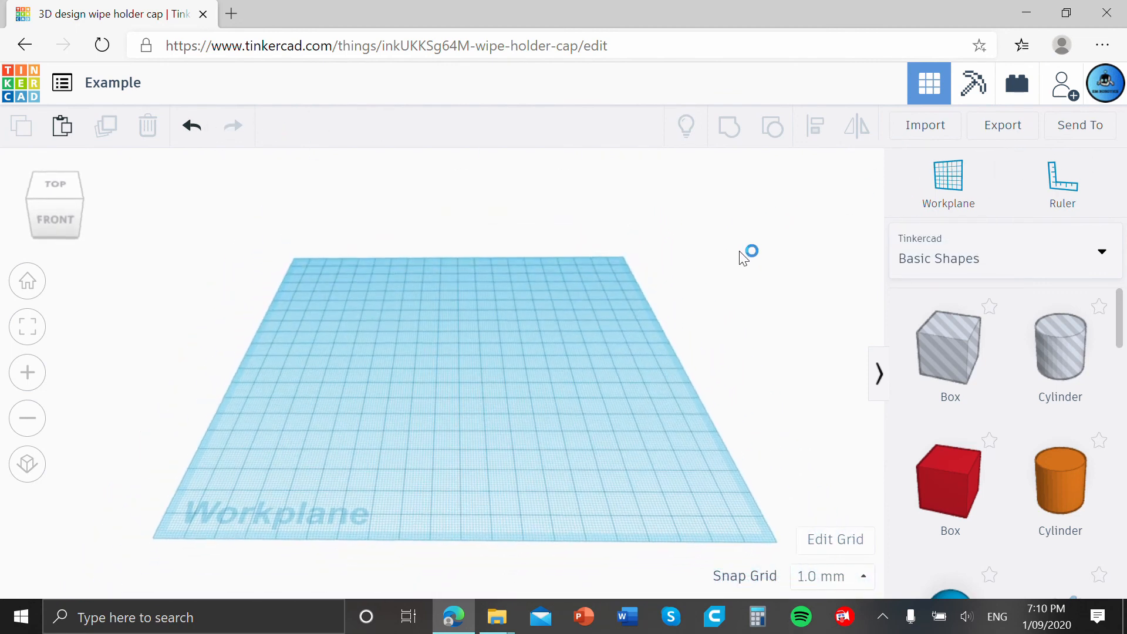